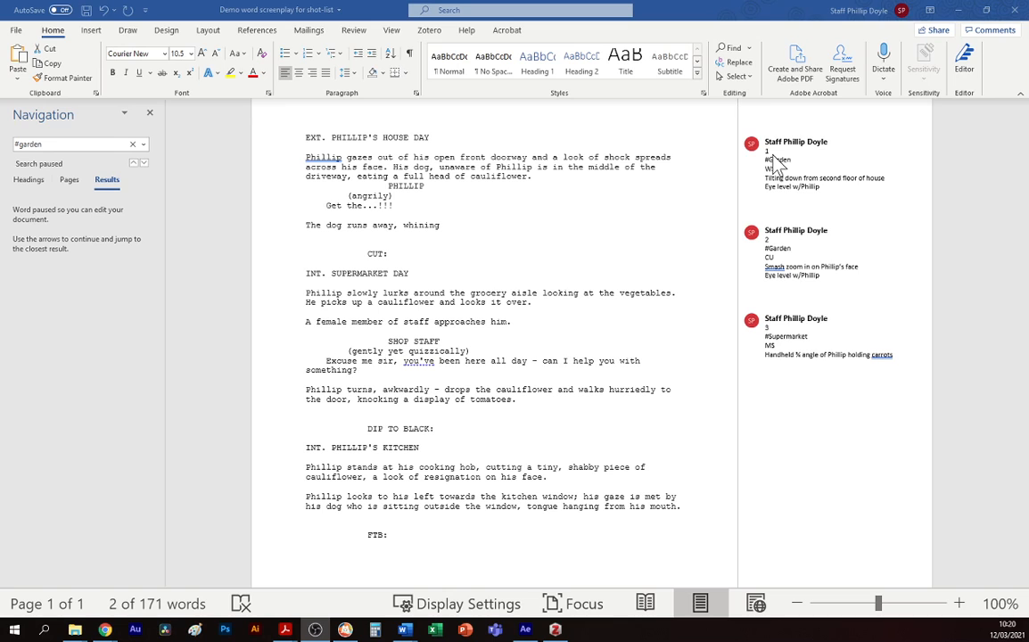
Step: Switch to the Document2 shot list and enter "Garden" in the first row of the table
click(751, 353)
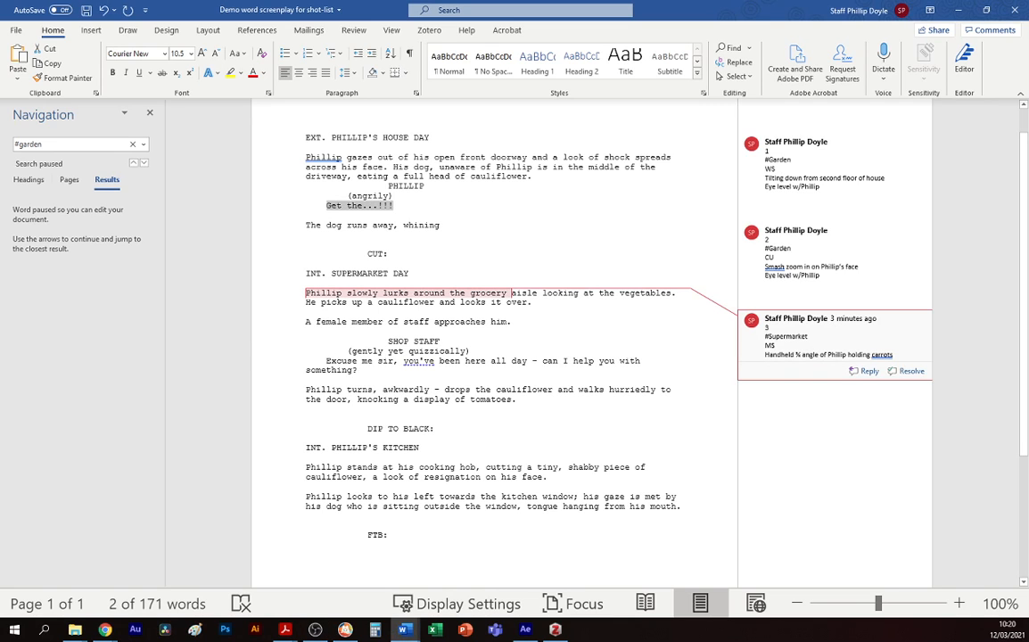
click(749, 422)
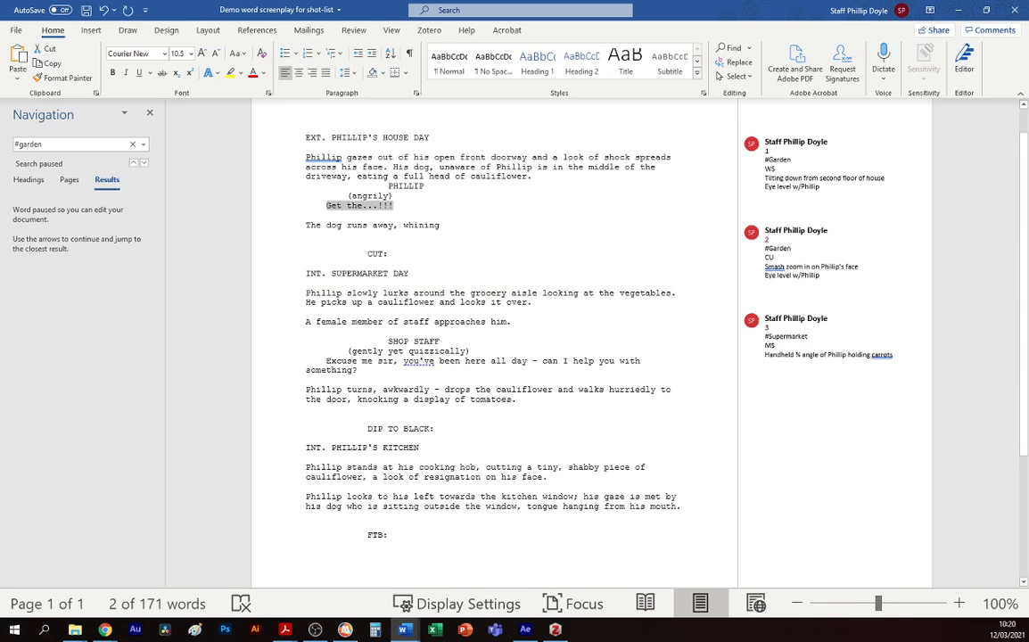
click(404, 630)
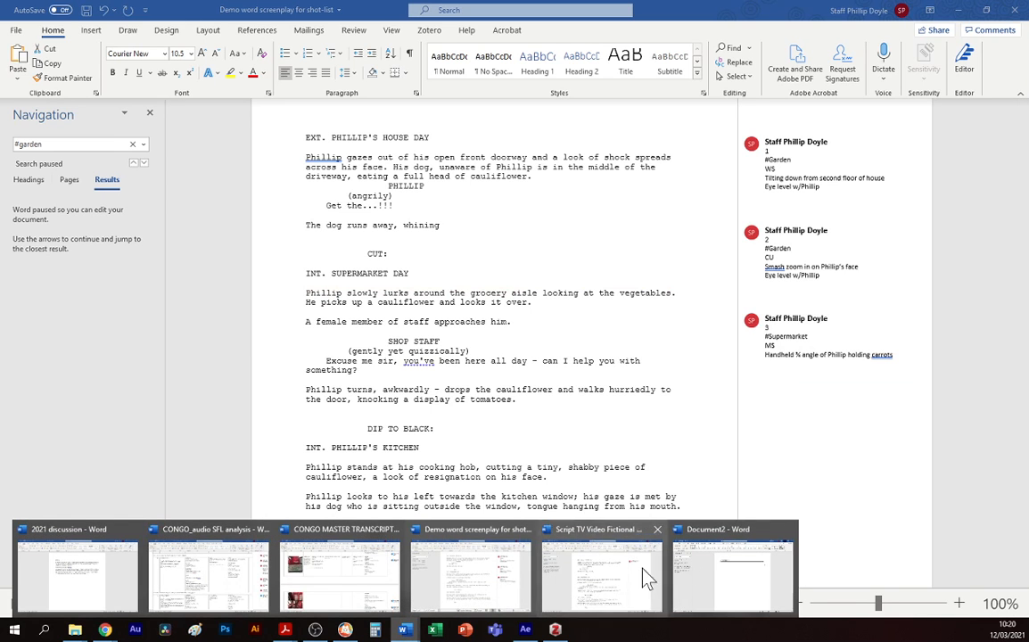
click(733, 578)
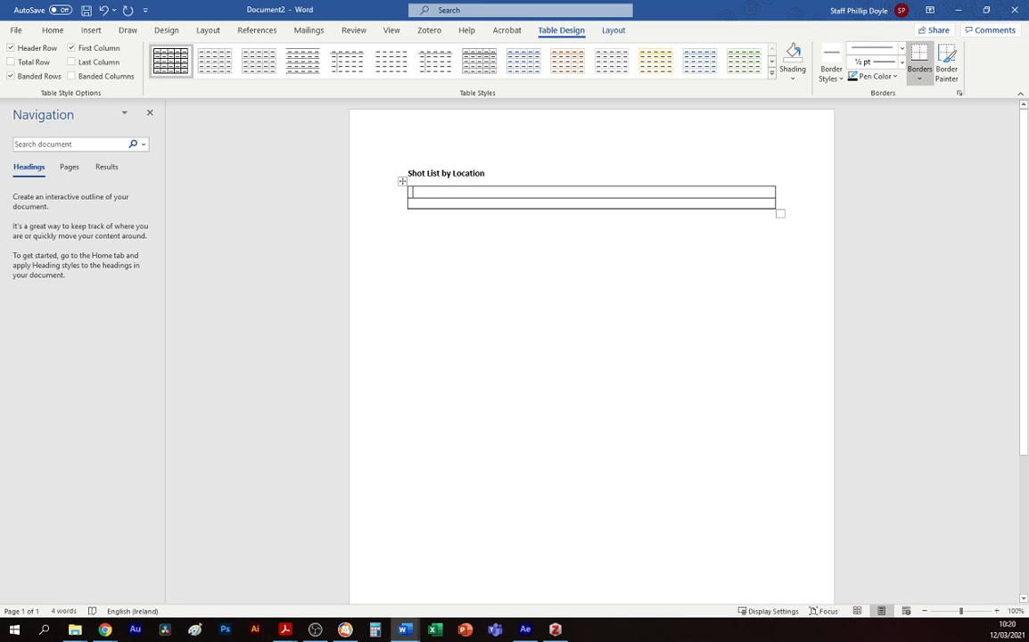
text(Garden)
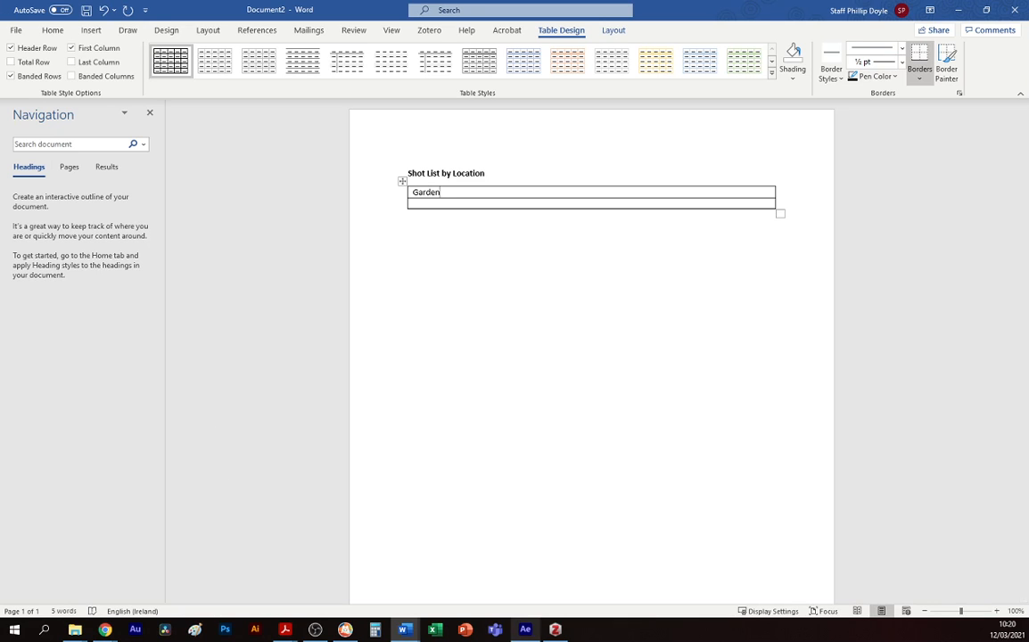
Step: Close the document "Script TV Video Fictional N 2021 (2)" without saving its changes
click(403, 628)
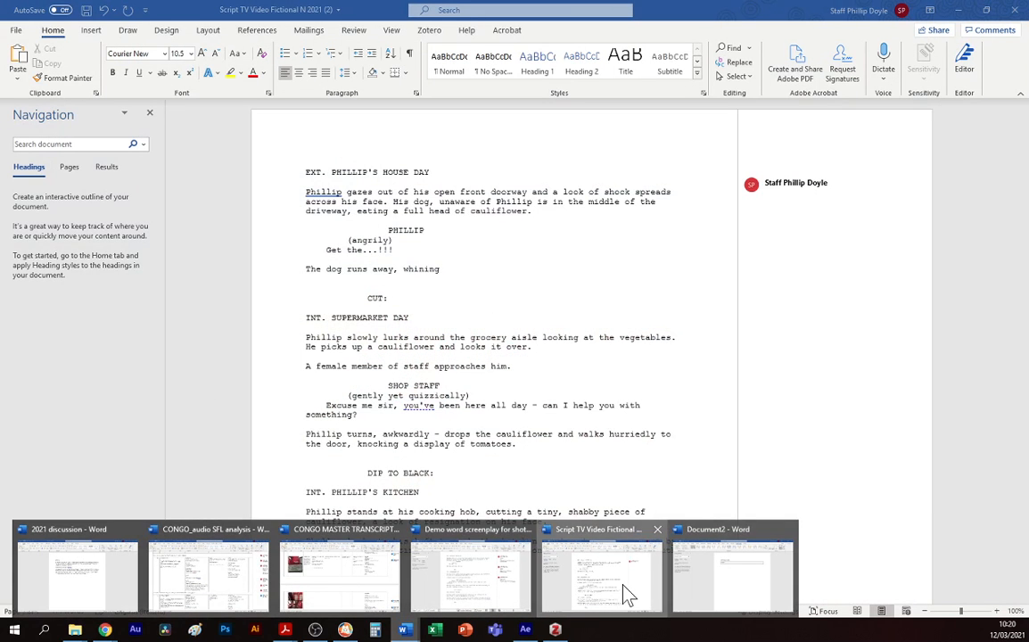
click(624, 592)
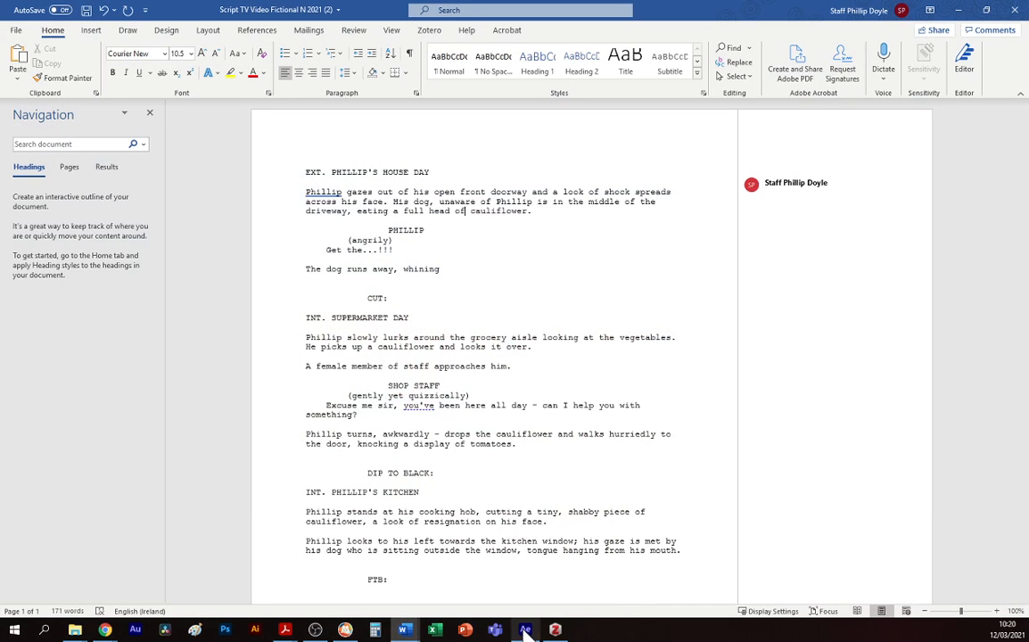
click(404, 628)
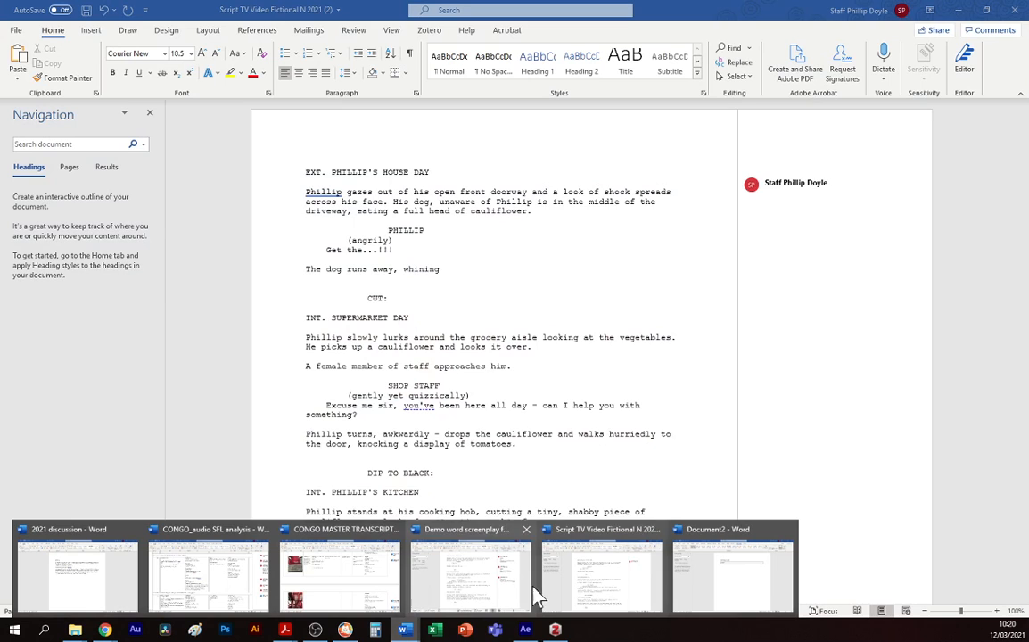
click(657, 529)
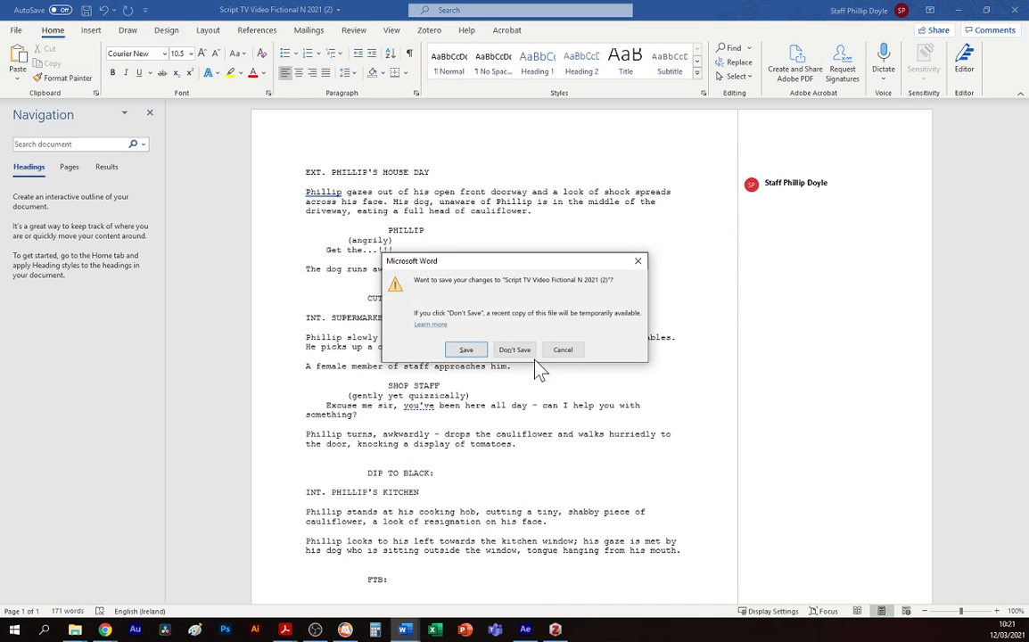
click(515, 351)
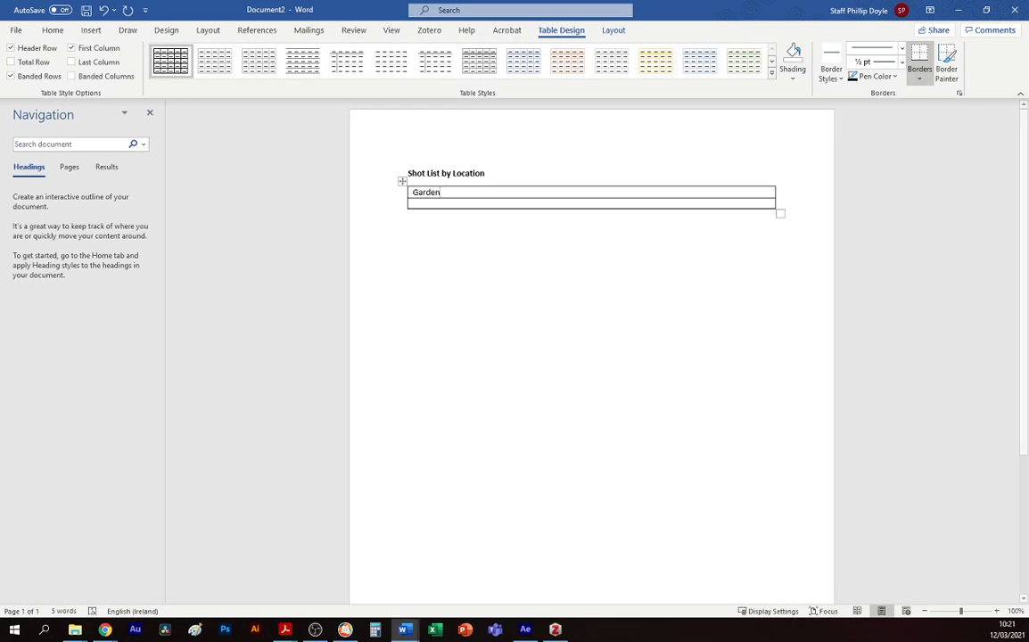
Step: Switch to the demo screenplay document and copy the full text of the shot 1 comment
click(405, 631)
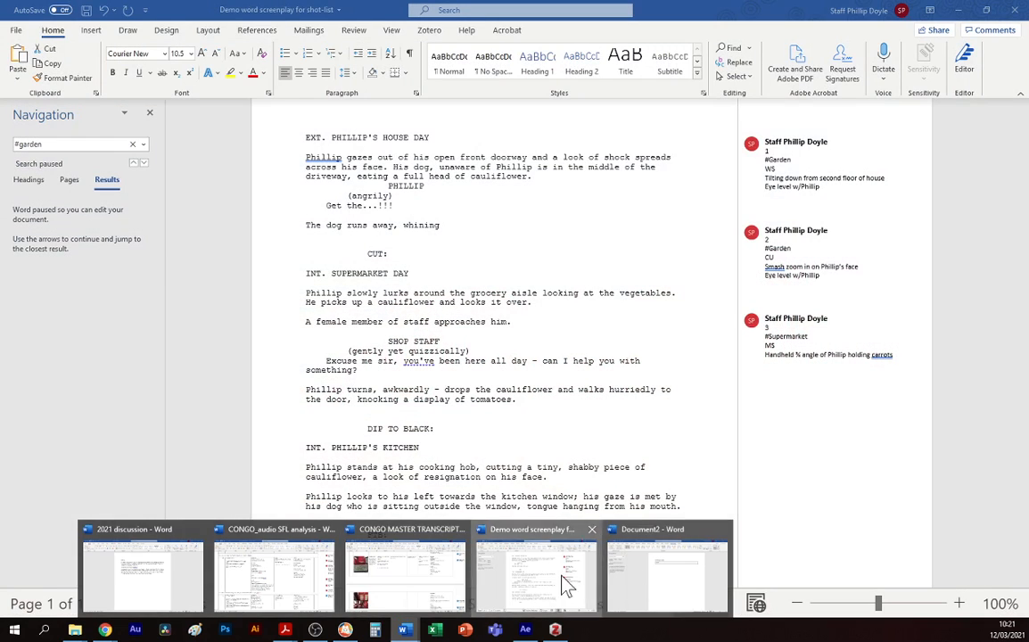
click(562, 576)
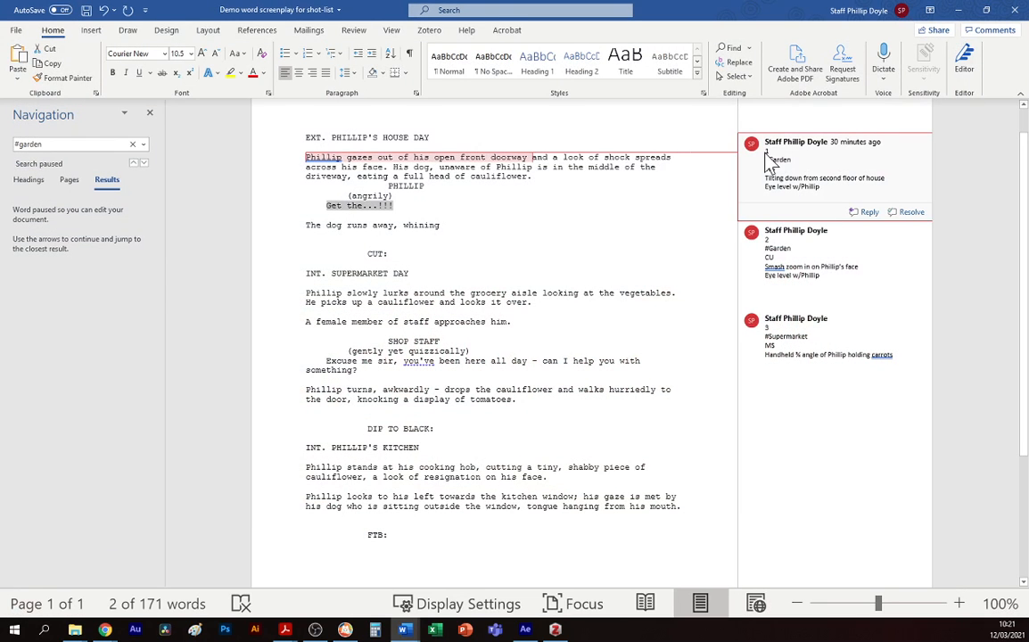
drag(766, 151, 830, 191)
key(ctrl+c)
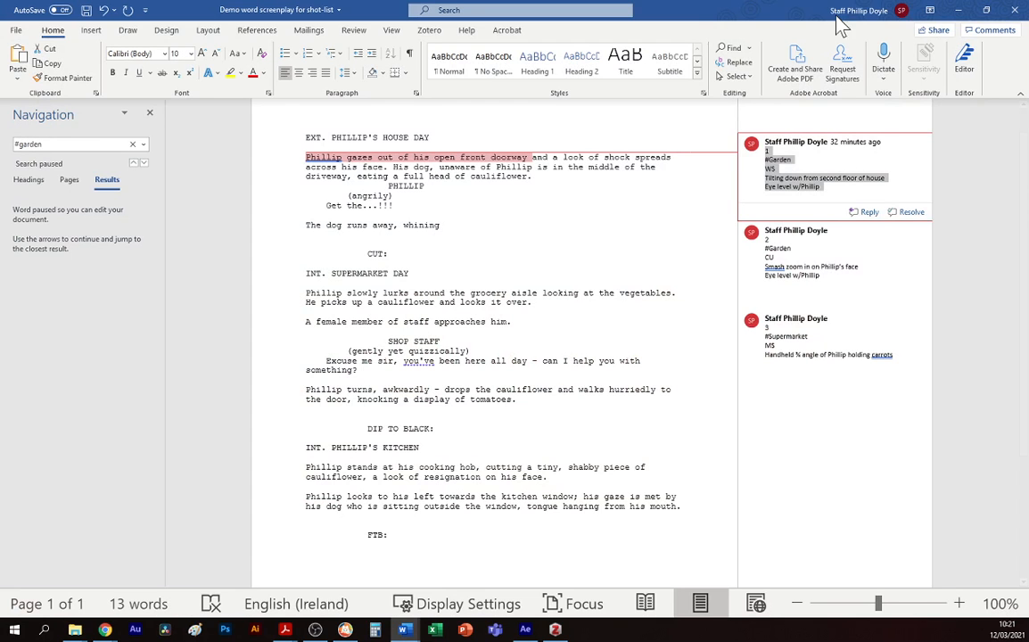
Step: Arrange the screenplay and Document2 side by side and paste the shot 1 text into the row below "Garden"
drag(737, 21, 2, 153)
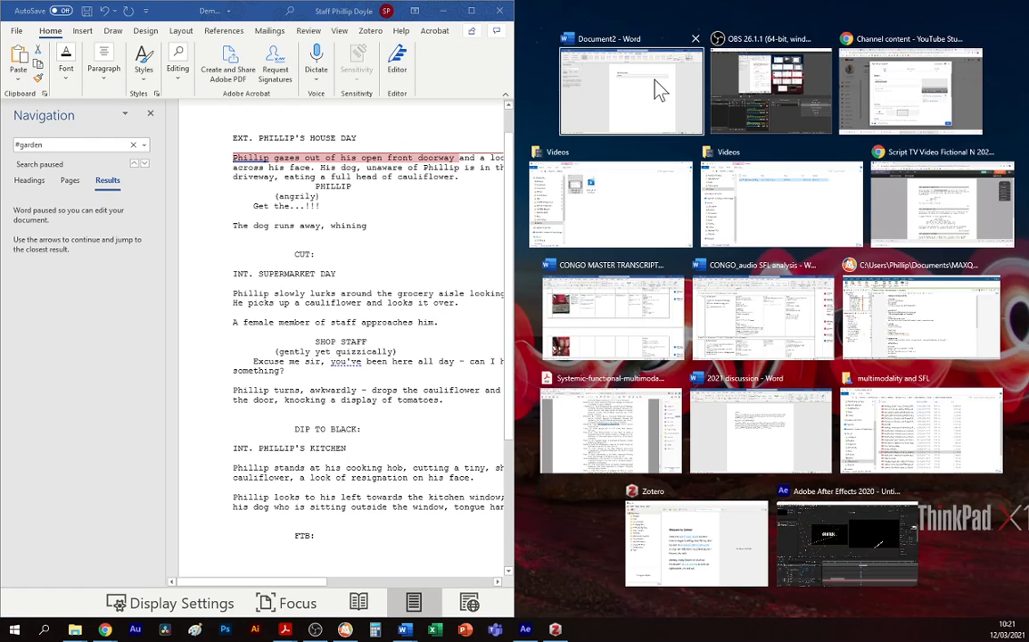
click(661, 88)
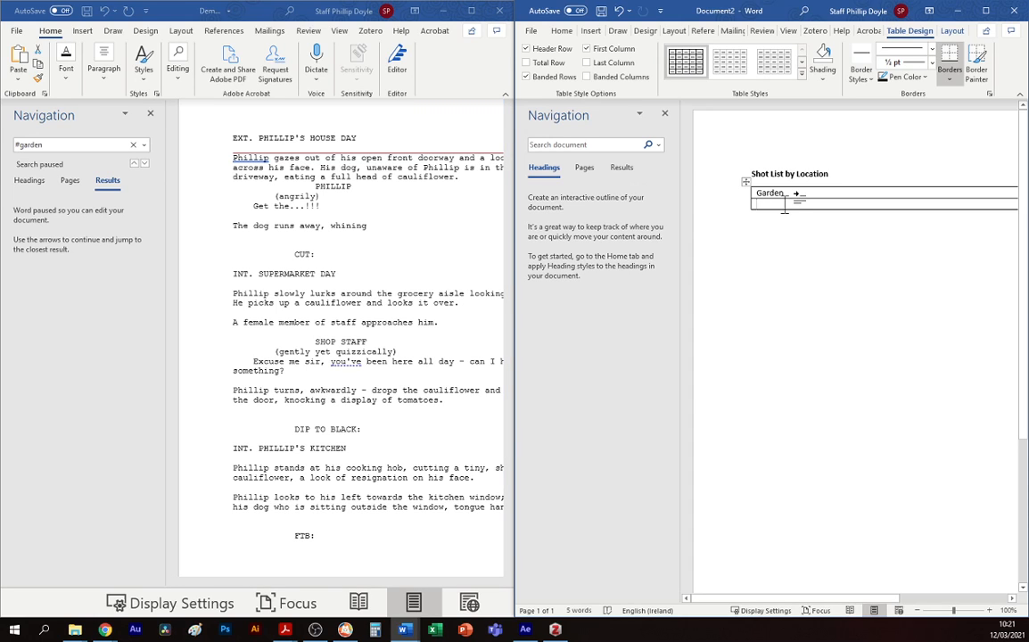
key(ctrl+v)
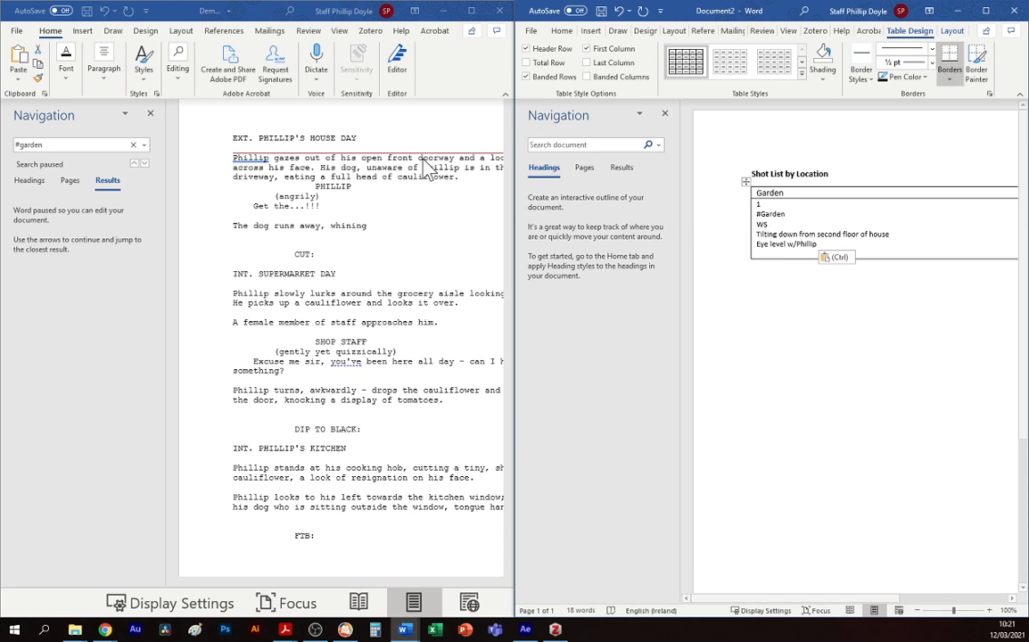
Step: Close the Navigation pane in both documents and bring the screenplay's comments into view
click(149, 113)
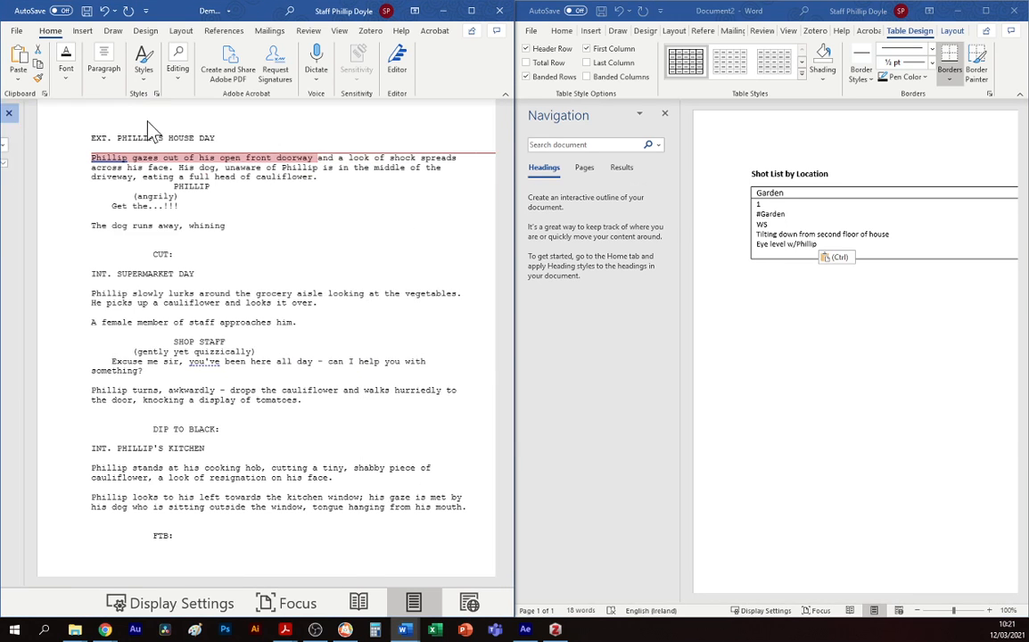
drag(272, 582, 433, 590)
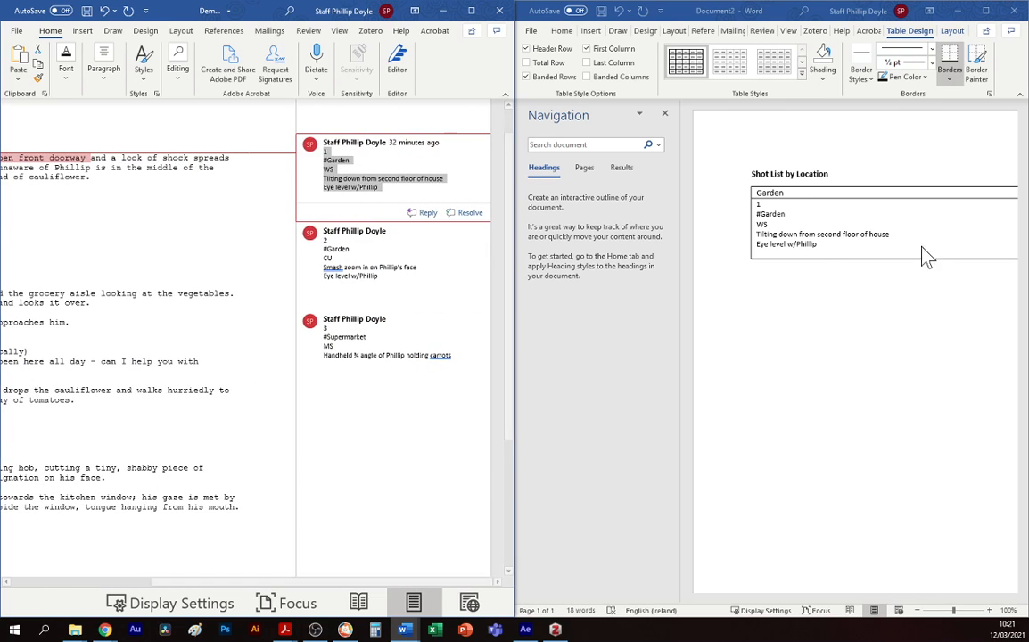
click(666, 114)
click(665, 115)
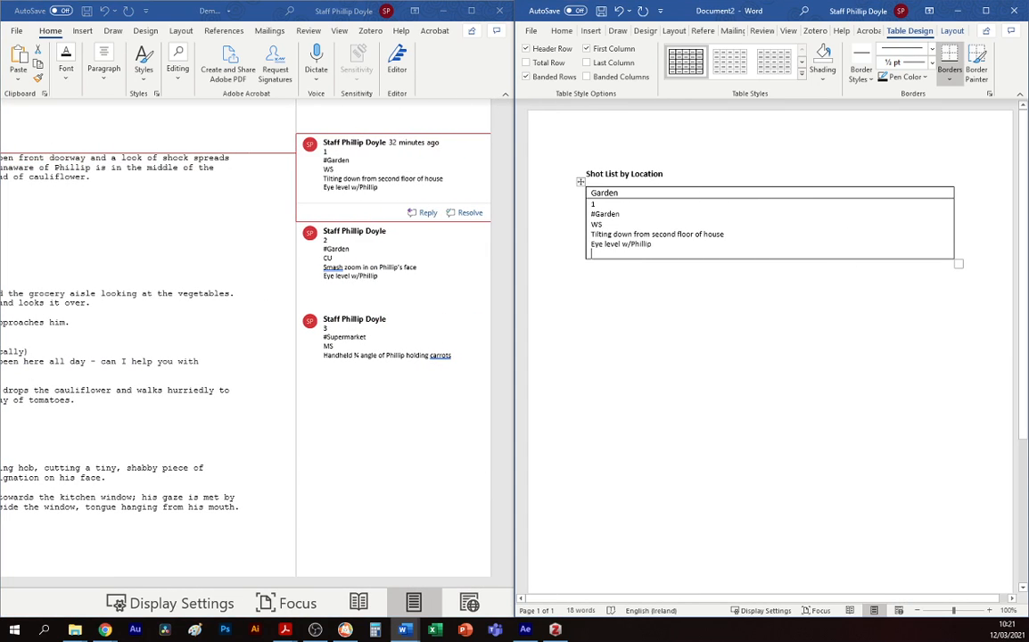
Step: Add a row at the end of the Garden table and copy the shot 2 comment's text into it
mouse_move(581, 261)
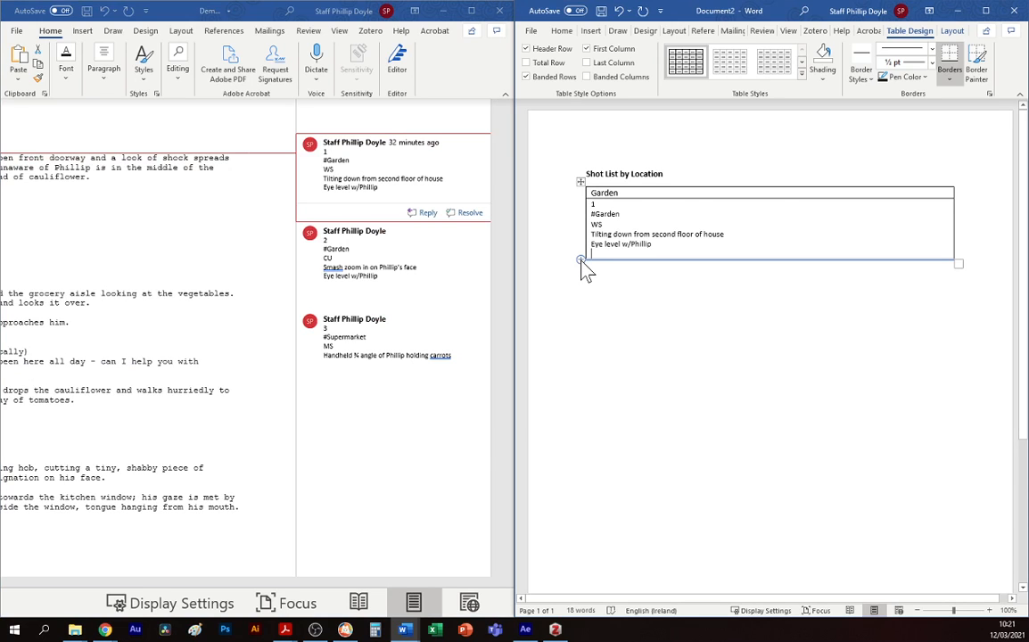
click(580, 260)
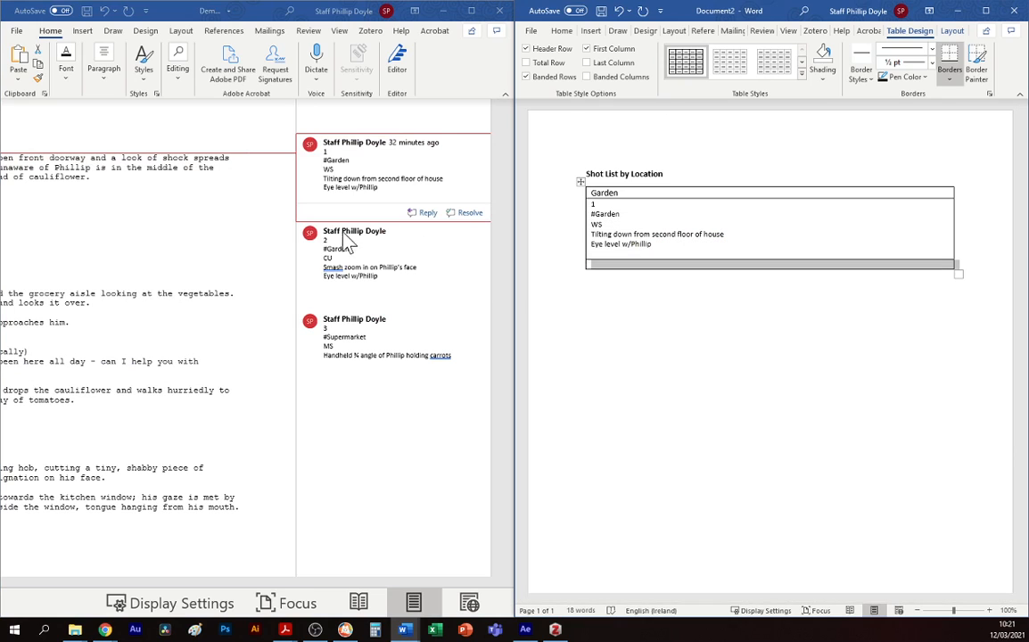
drag(324, 239, 350, 276)
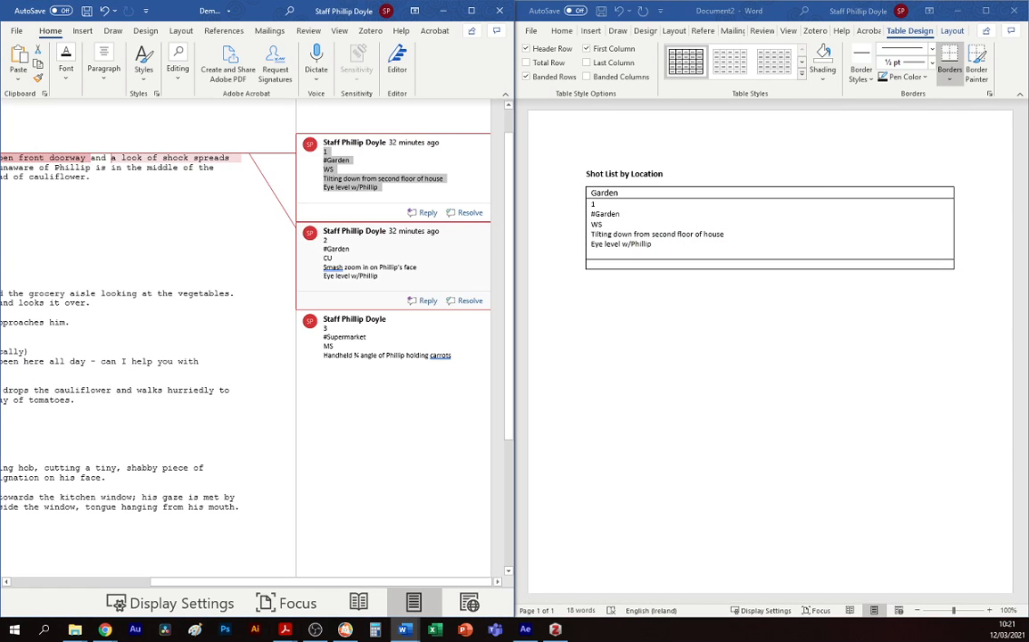
right_click(361, 269)
click(391, 293)
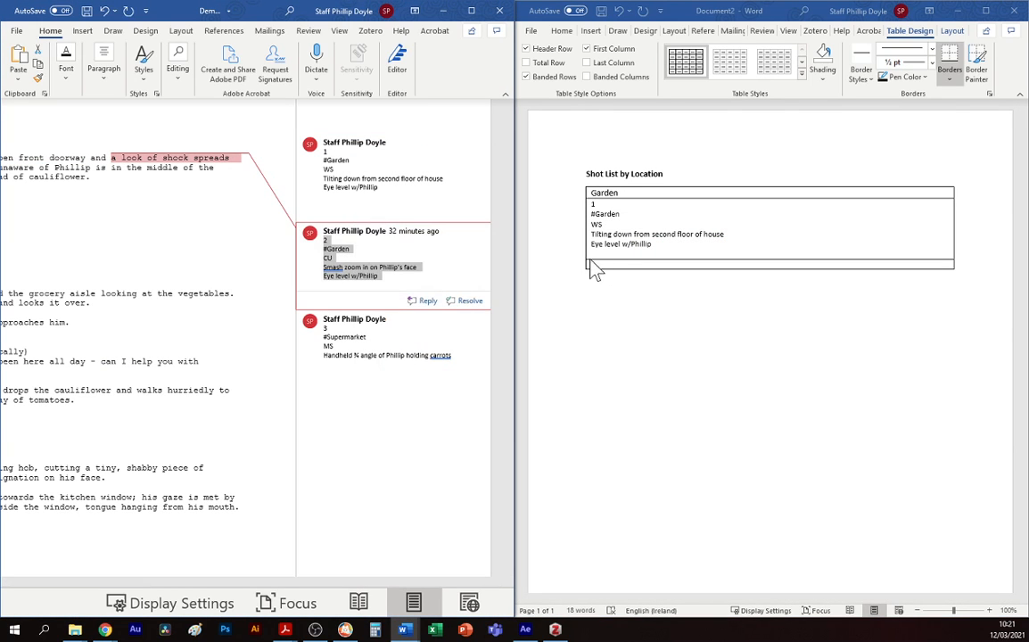
click(592, 264)
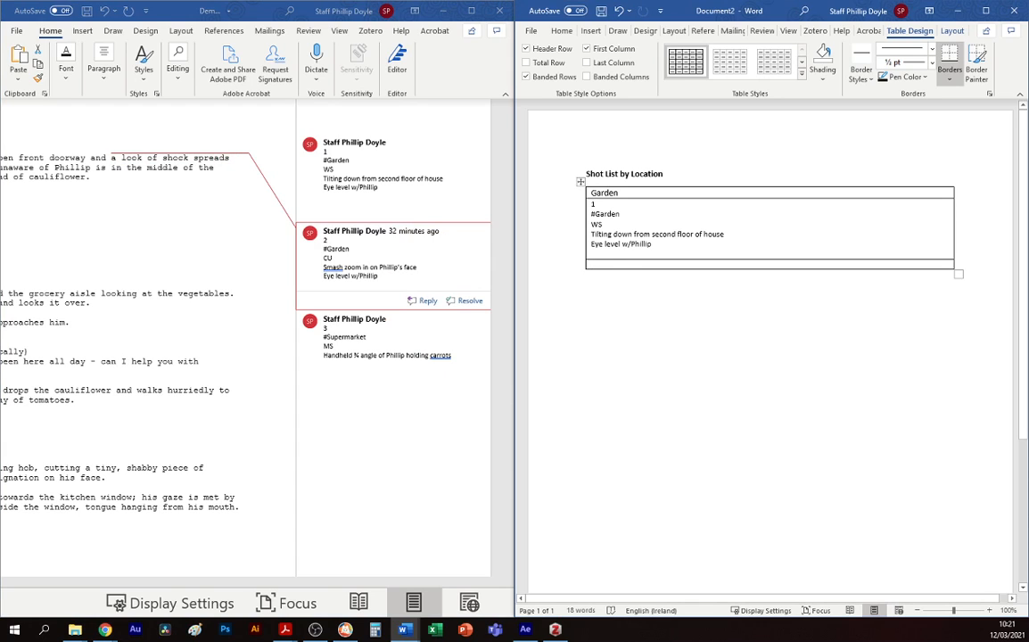
key(ctrl+v)
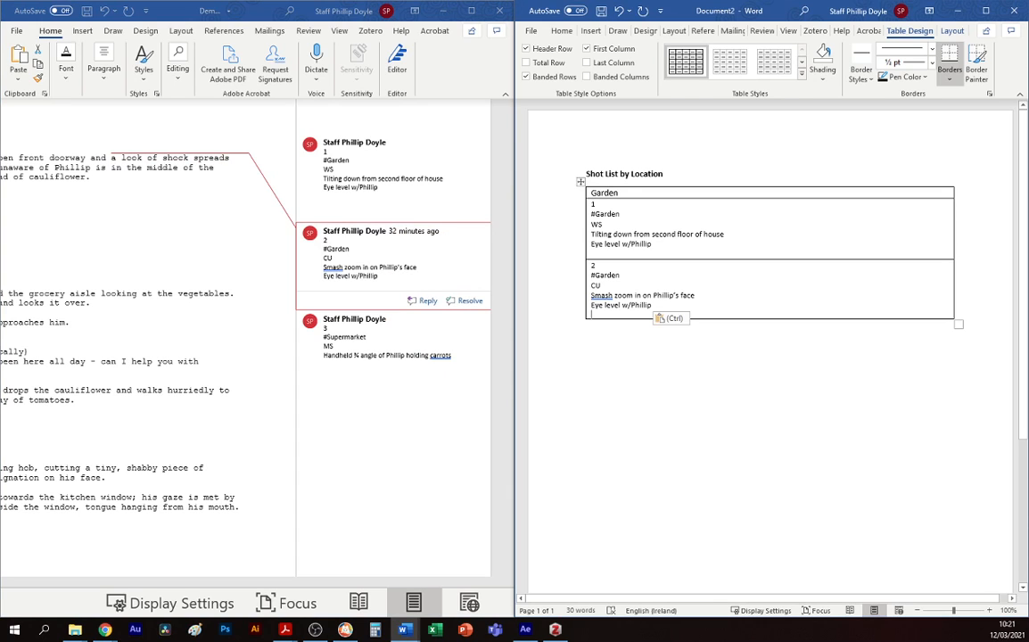
Step: Insert a one-column, six-row table below the Garden table and enter "Supermarket" in its first row
key(ctrl+End)
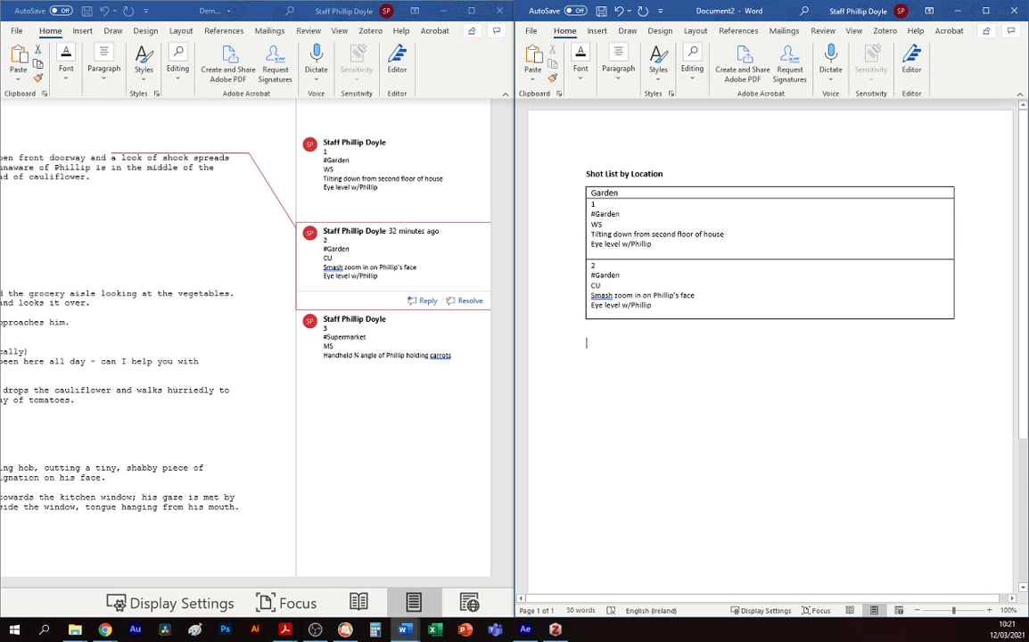
click(596, 31)
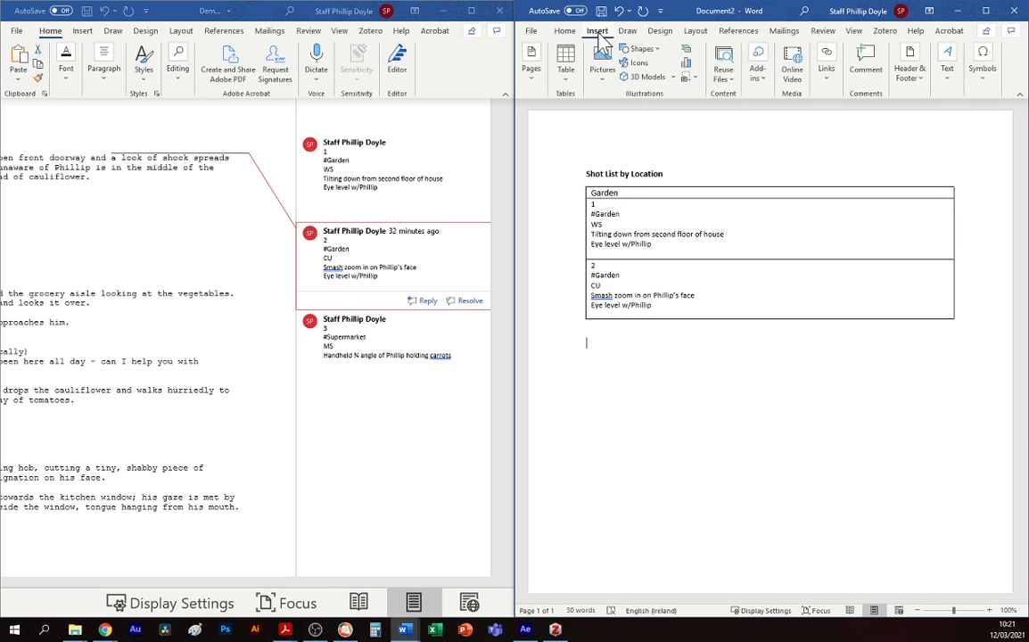
click(567, 78)
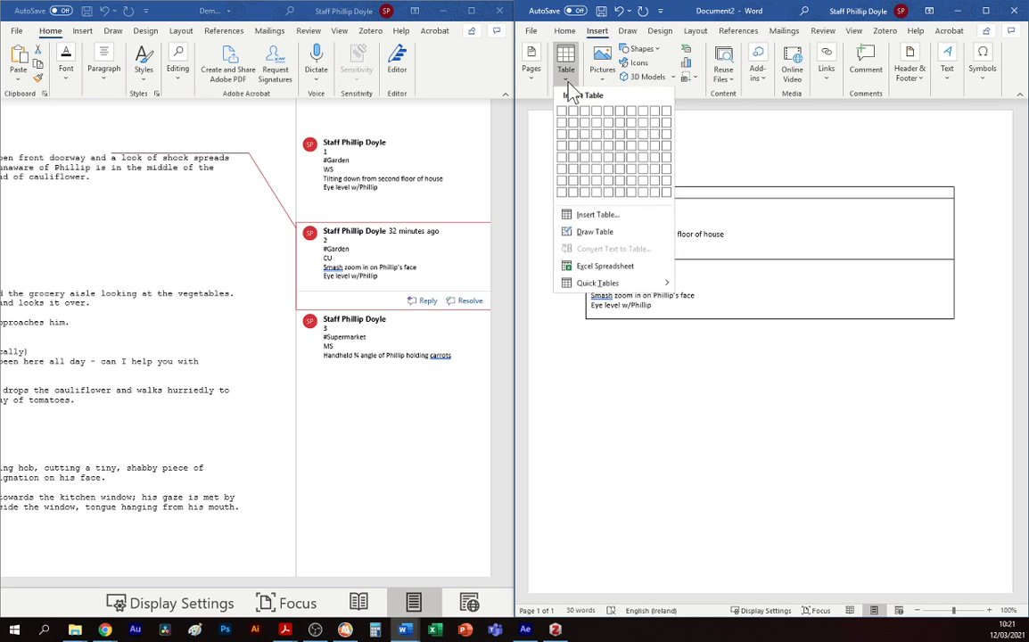
click(561, 169)
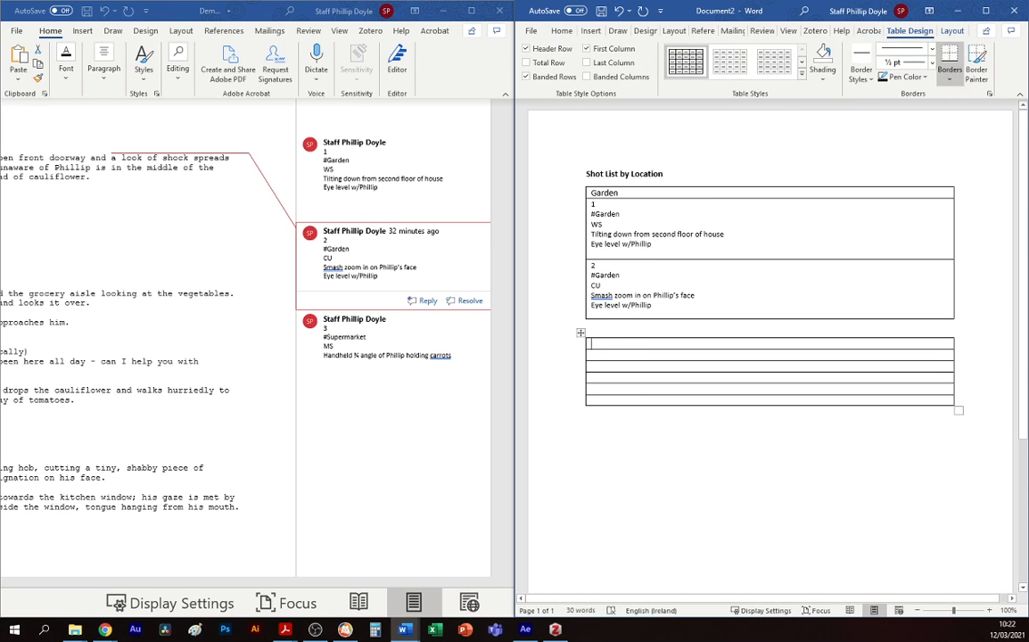
text(Supermark)
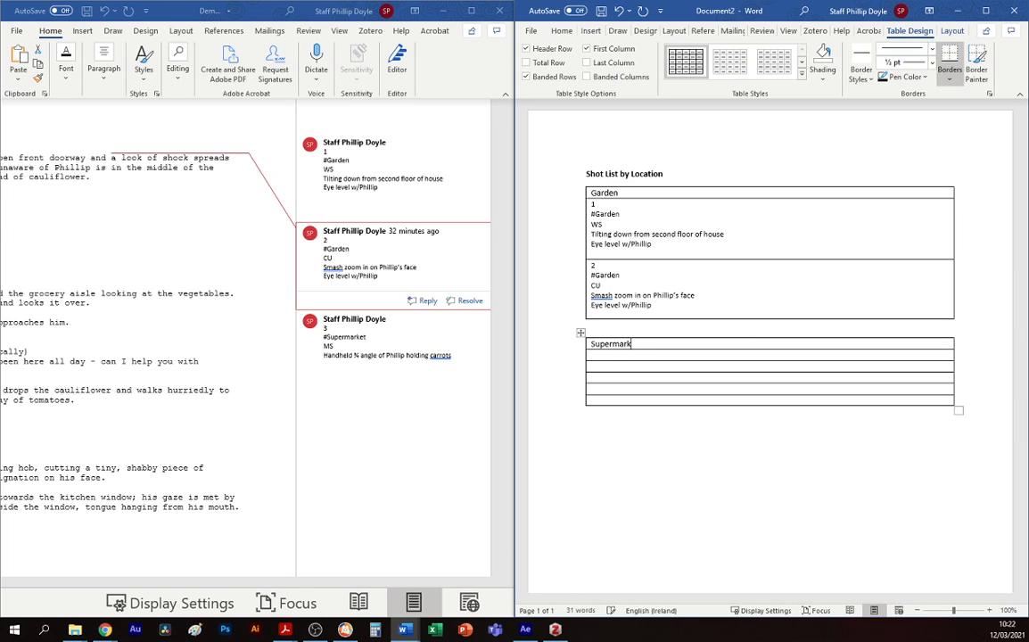
text(et)
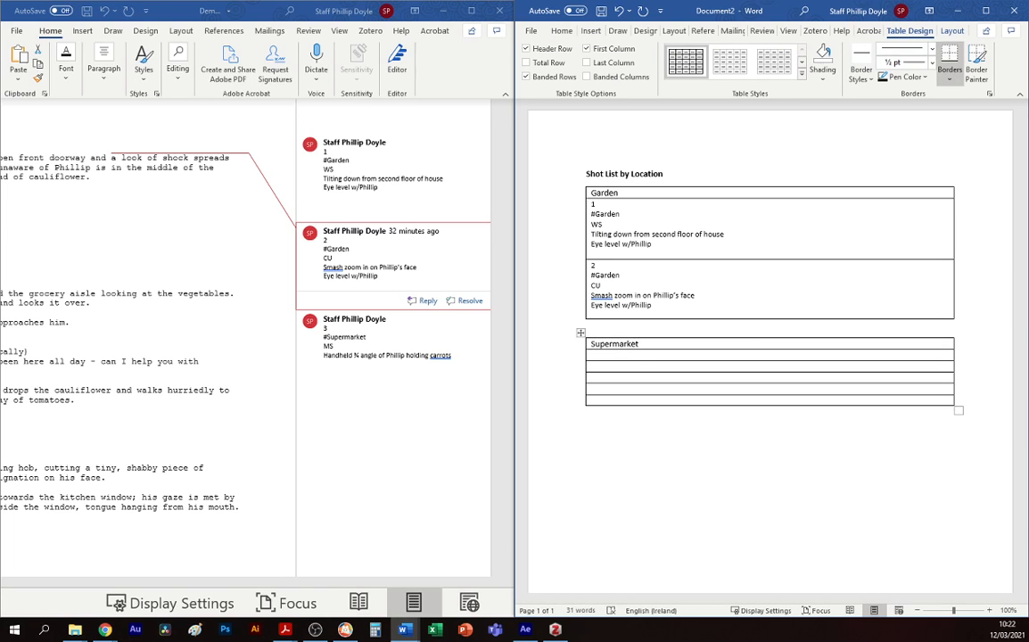
Step: Copy the shot 3 comment's text from the screenplay into the row below "Supermarket"
click(420, 323)
drag(324, 327, 459, 367)
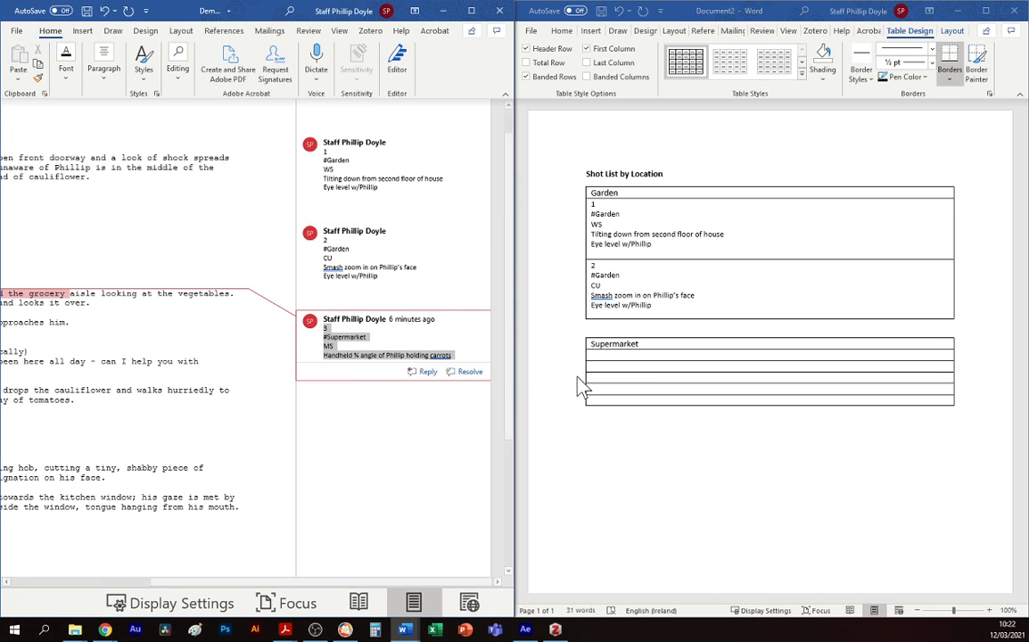
click(590, 354)
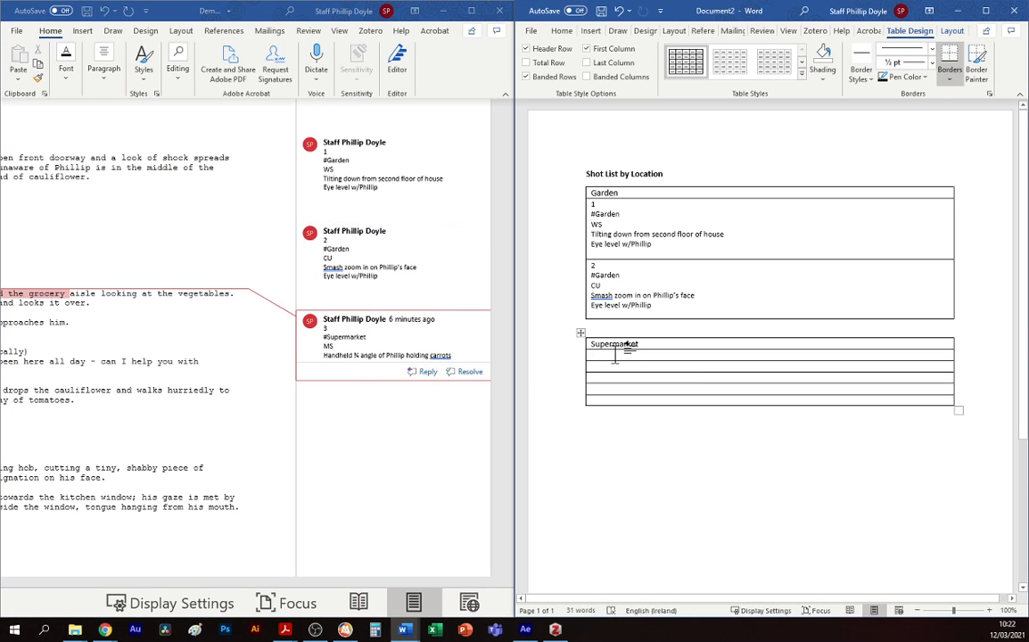
key(ctrl+v)
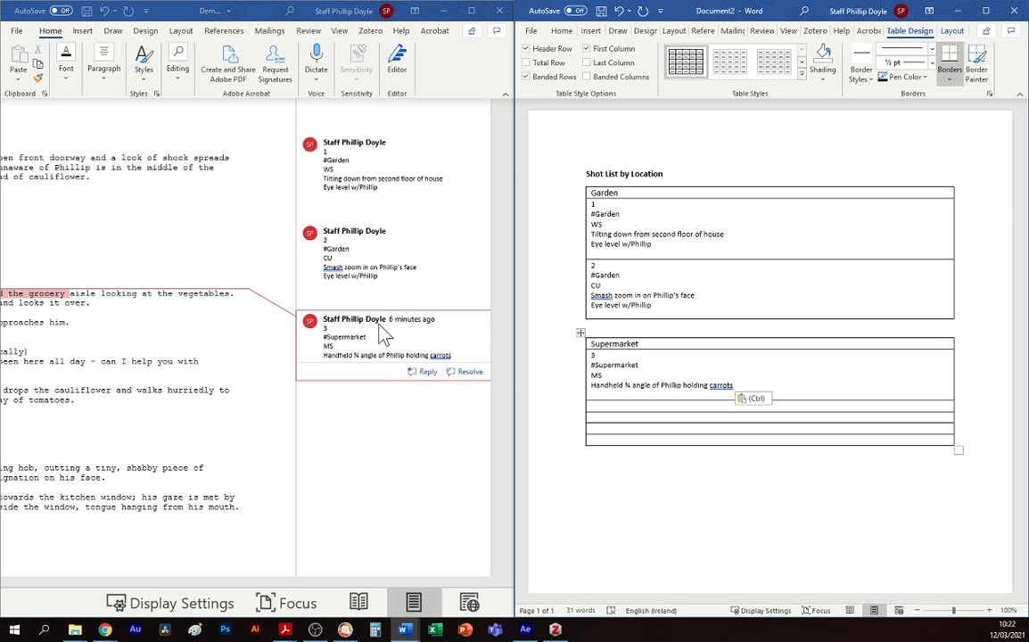
click(151, 211)
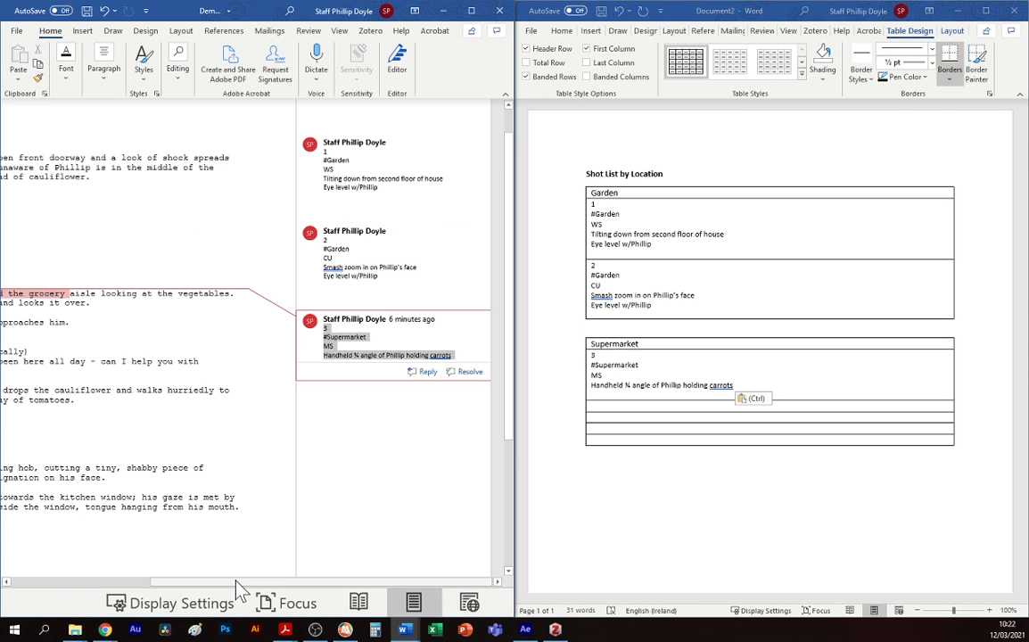
Step: Attach a new comment to the dialogue line "Get the...!!!" in the screenplay and bring the comment into view
drag(239, 582, 113, 578)
drag(59, 206, 130, 210)
right_click(132, 205)
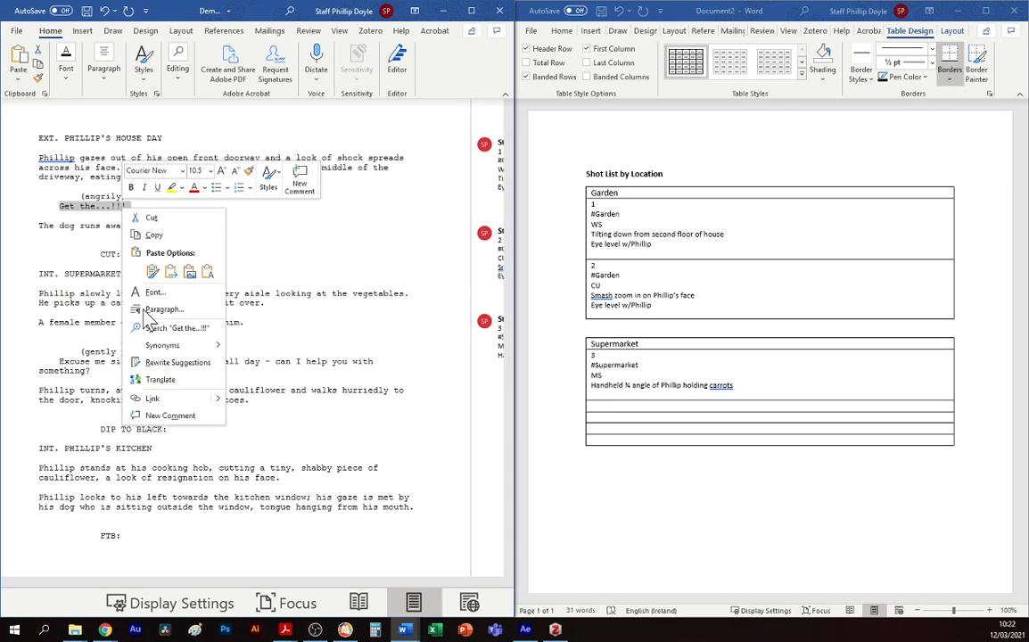
click(148, 372)
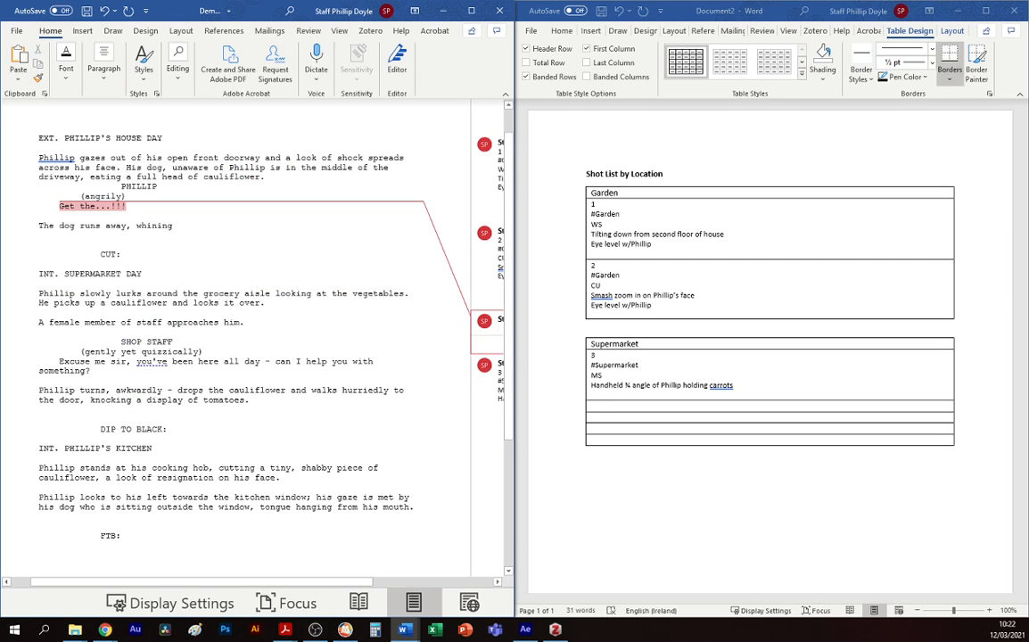
drag(335, 581, 451, 581)
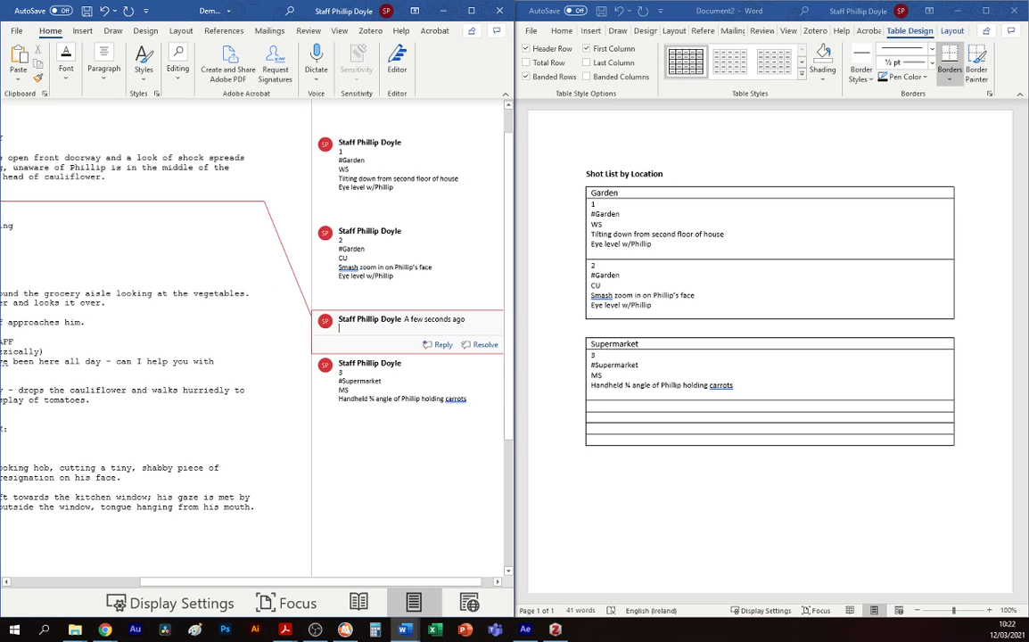
Step: Fill the new comment with separate lines reading "#Garden", "XCU", the character's "mouth cursing at dog" and "Eye-level"
text(#arden)
click(342, 328)
text(G)
key(Return)
text(XCU)
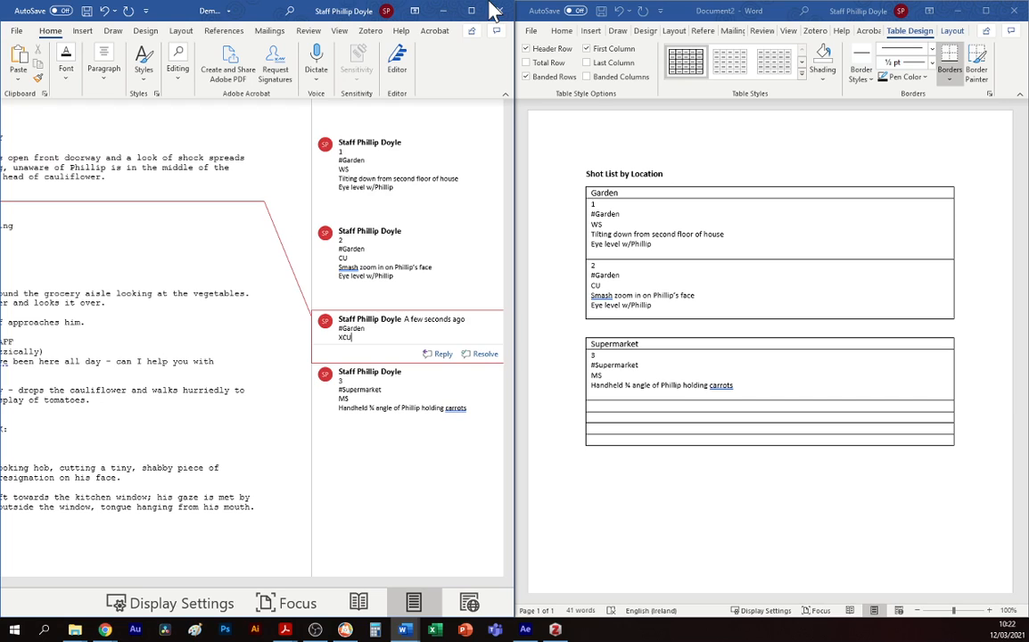
key(Return)
text(Phillip)
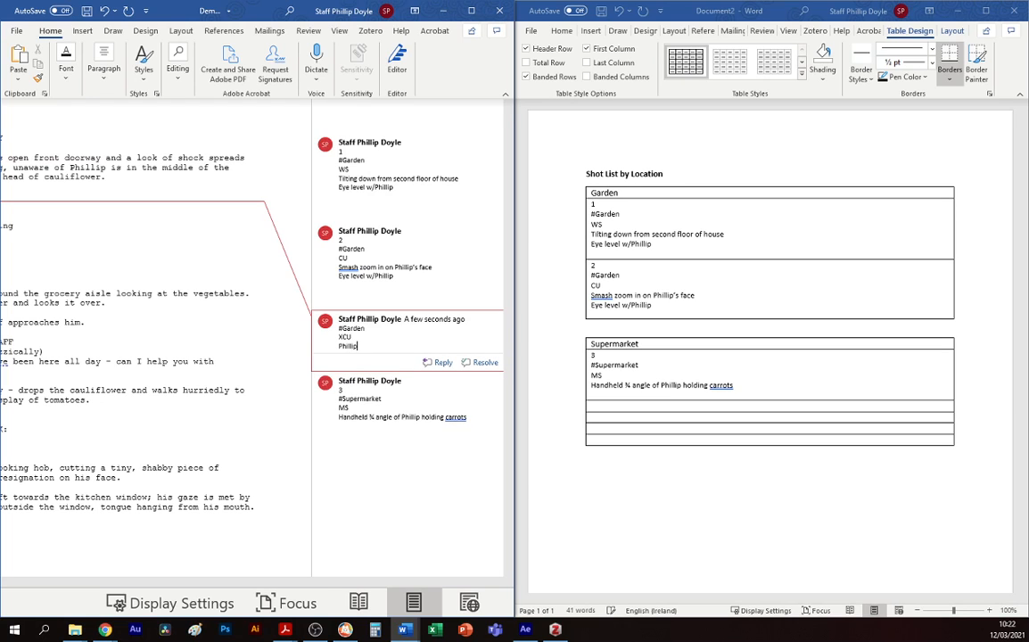
text(' mouth cursing at dog)
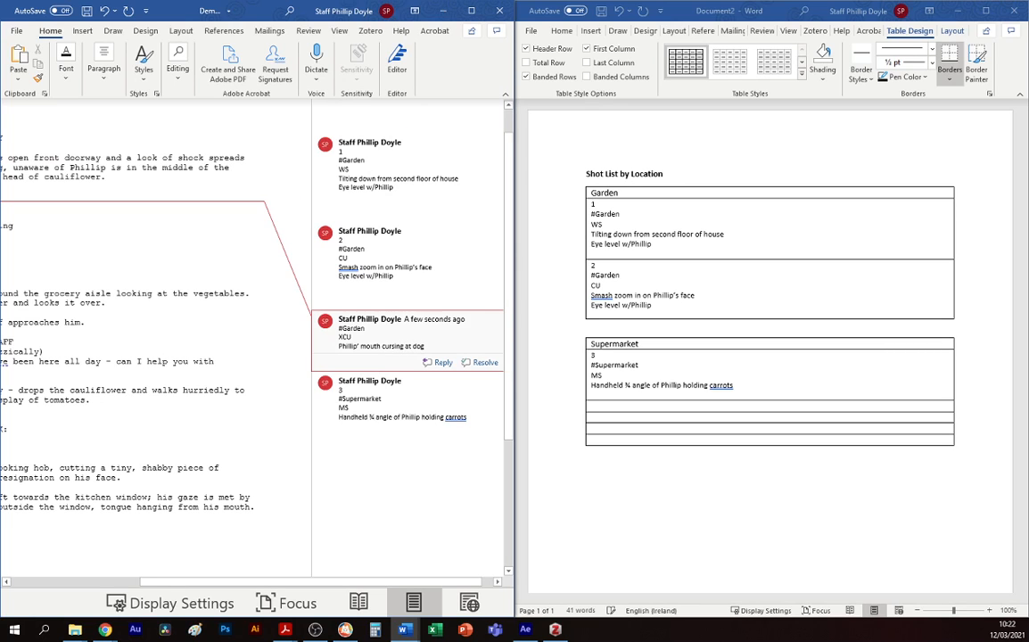
key(Return)
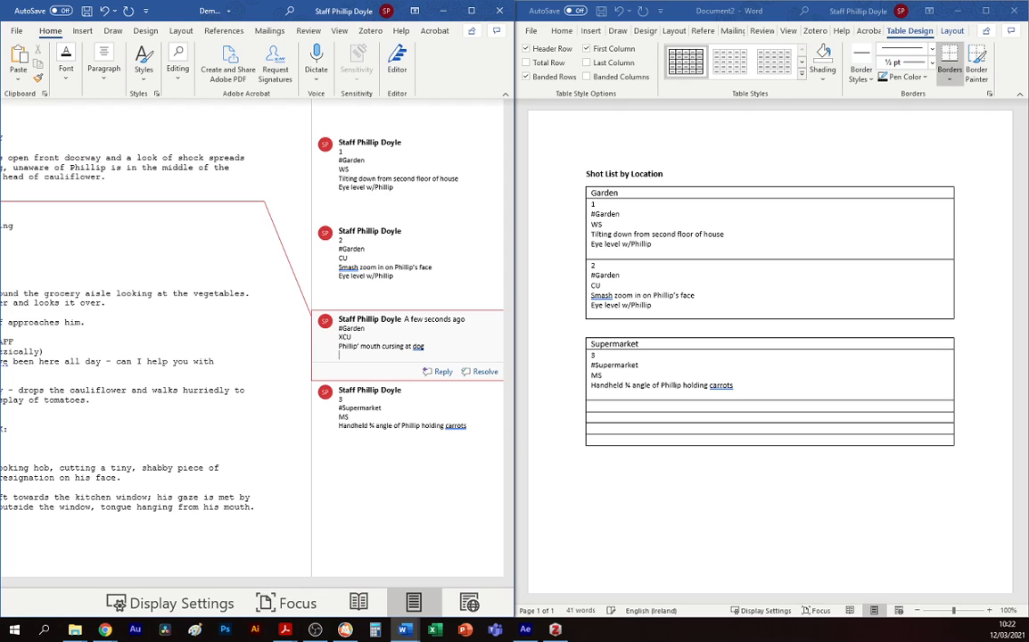
text(eye-level)
Step: Insert the shot number 2.1 on its own line above "#Garden" in the new comment
key(ctrl+a)
click(340, 329)
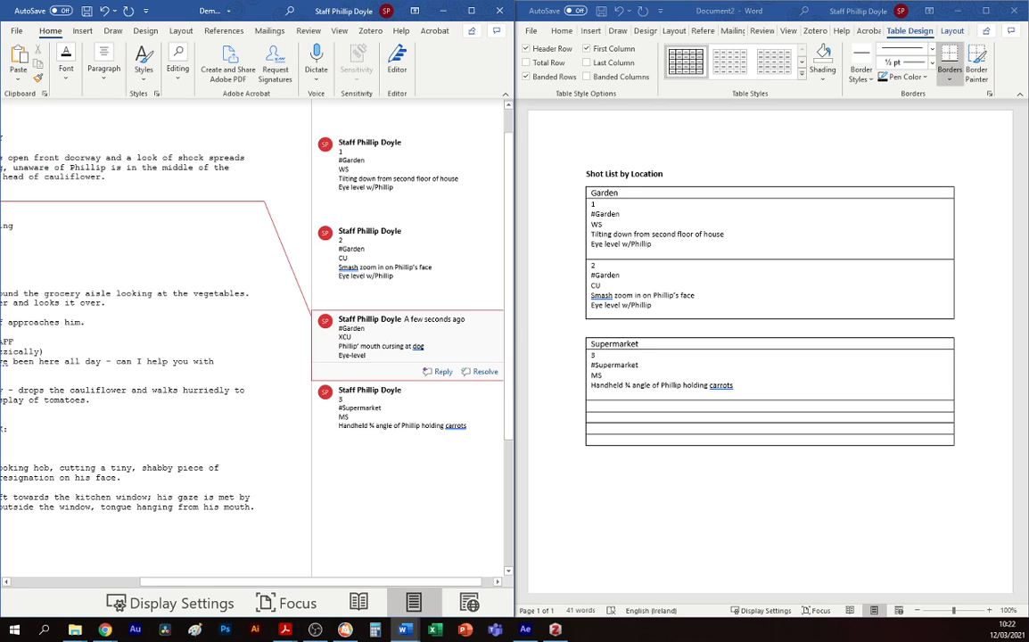
key(Return)
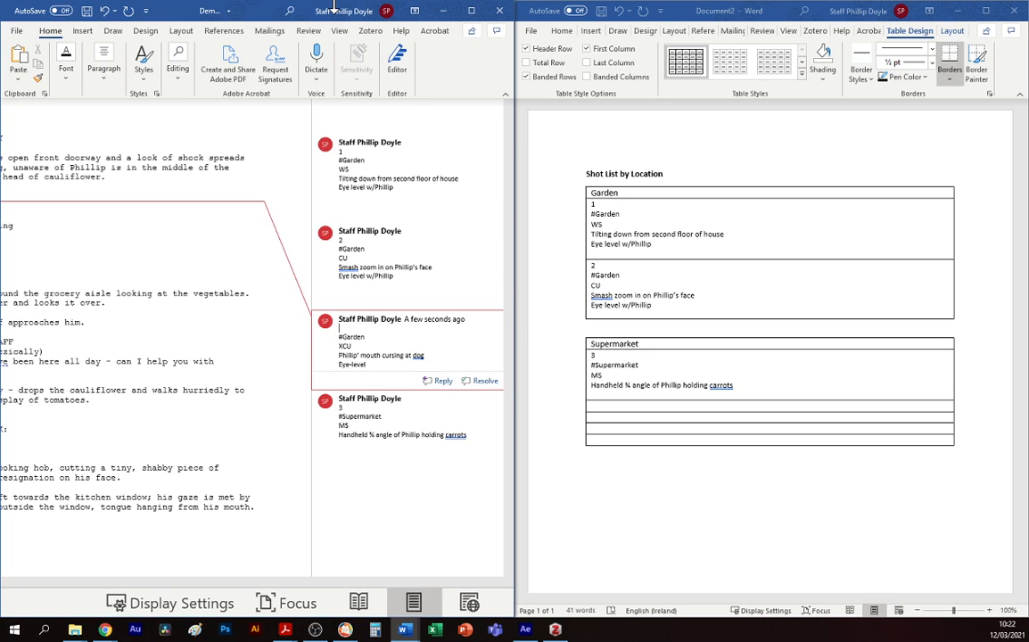
text(2.1)
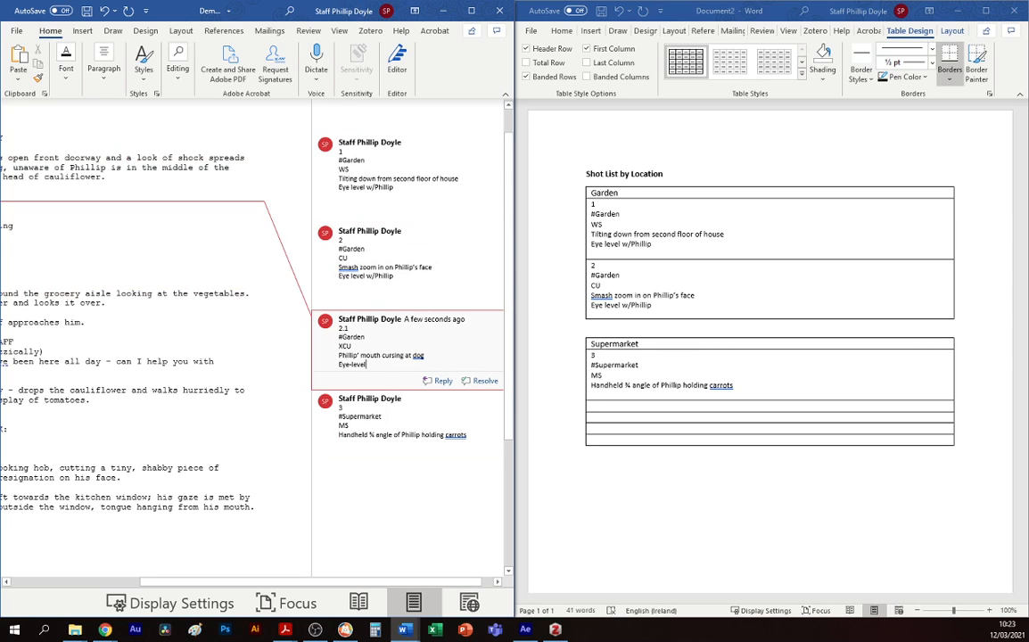
Step: Add a row at the end of the Garden table and copy the shot 2.1 comment's text into it
mouse_move(580, 333)
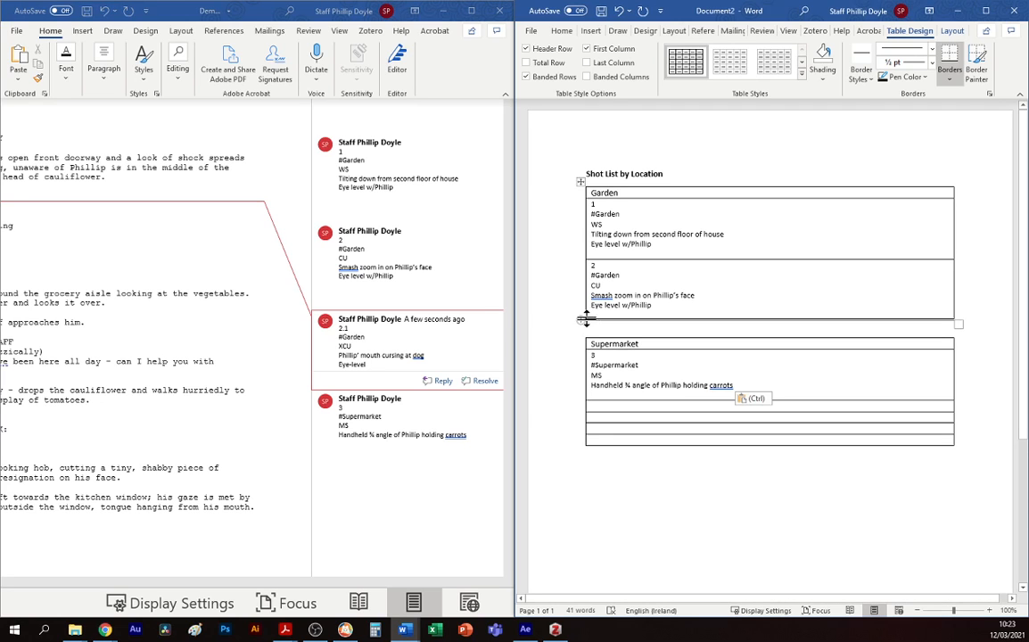
click(579, 319)
click(360, 423)
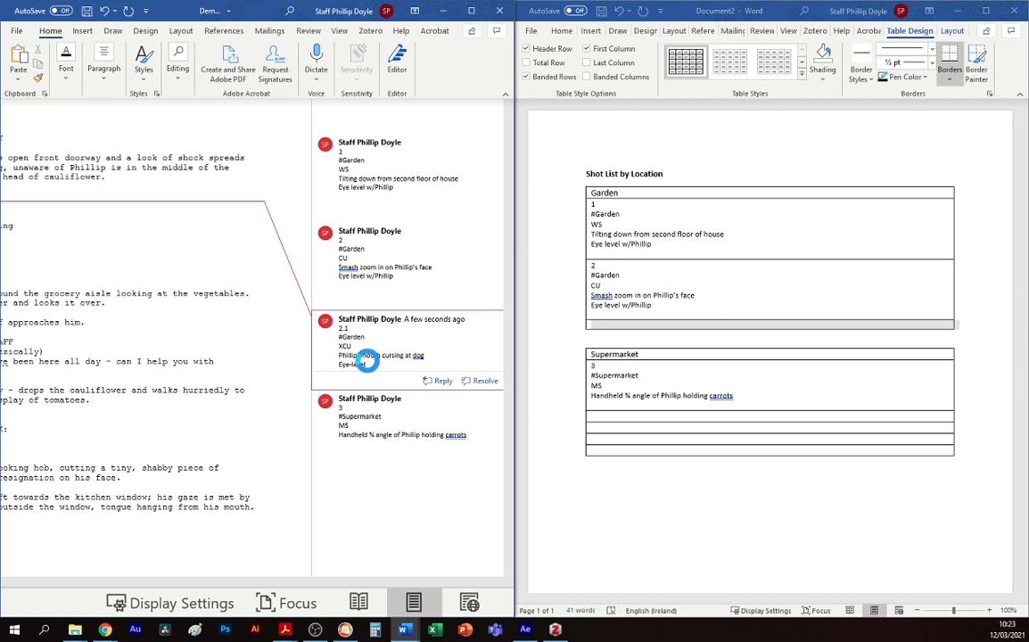
key(ctrl+a)
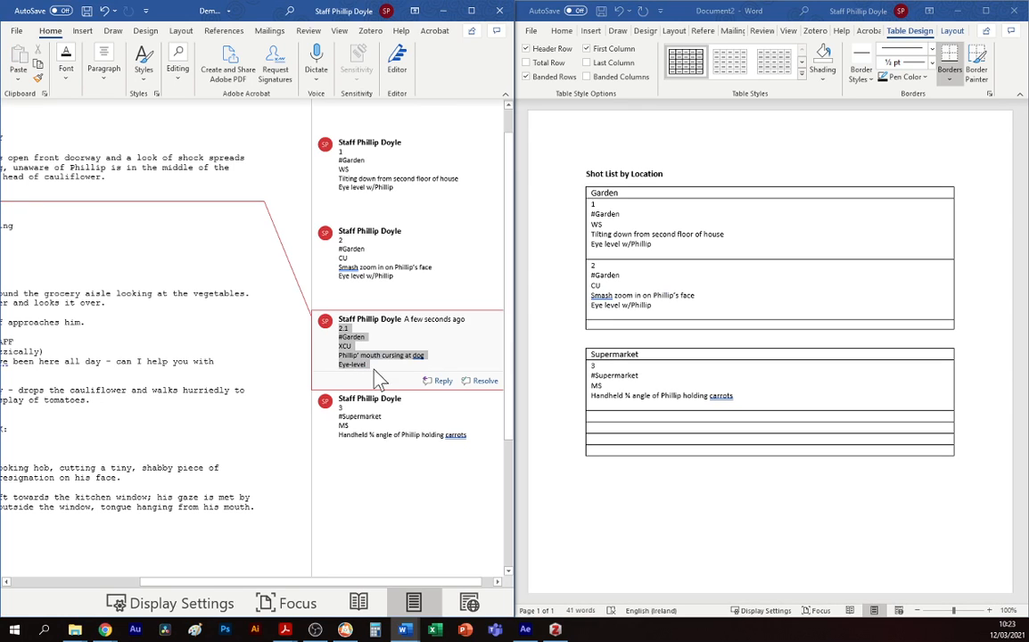
click(614, 324)
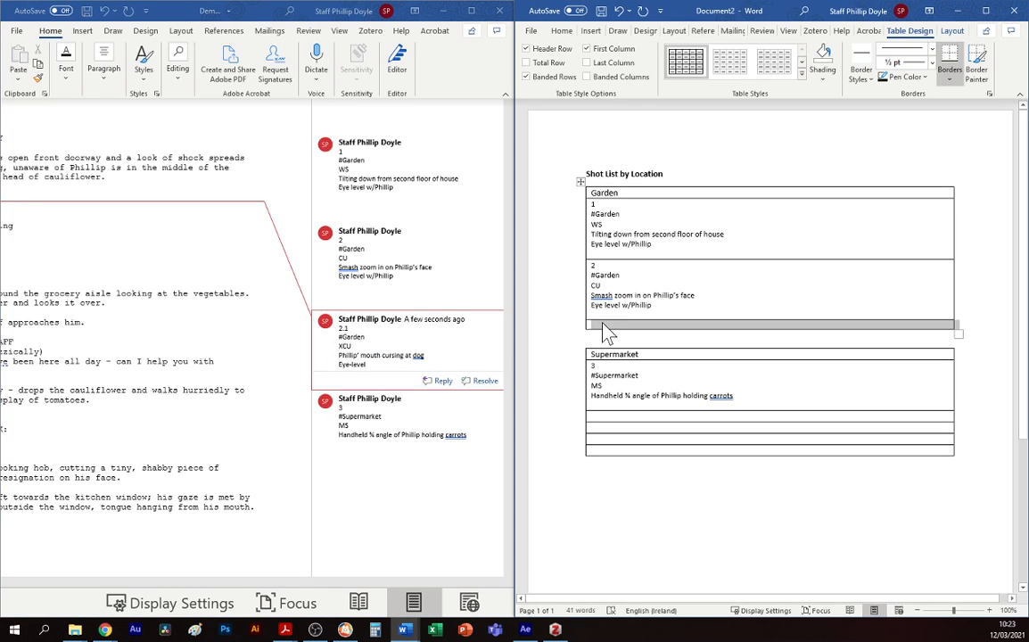
key(ctrl+z)
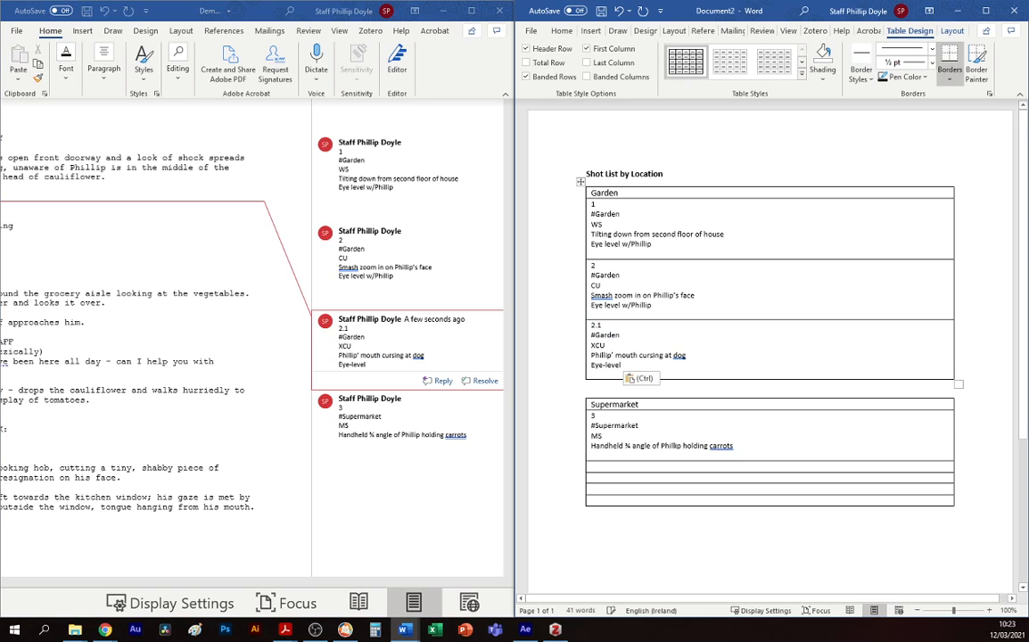
Step: Delete the four empty rows at the end of the Supermarket table
click(591, 465)
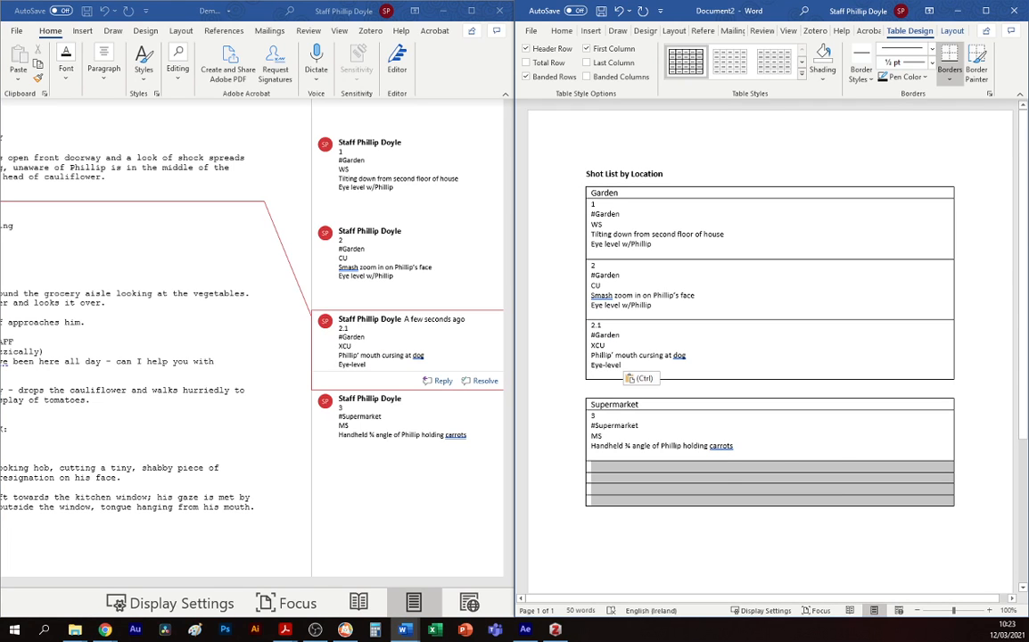
drag(591, 465, 603, 494)
right_click(601, 469)
click(644, 368)
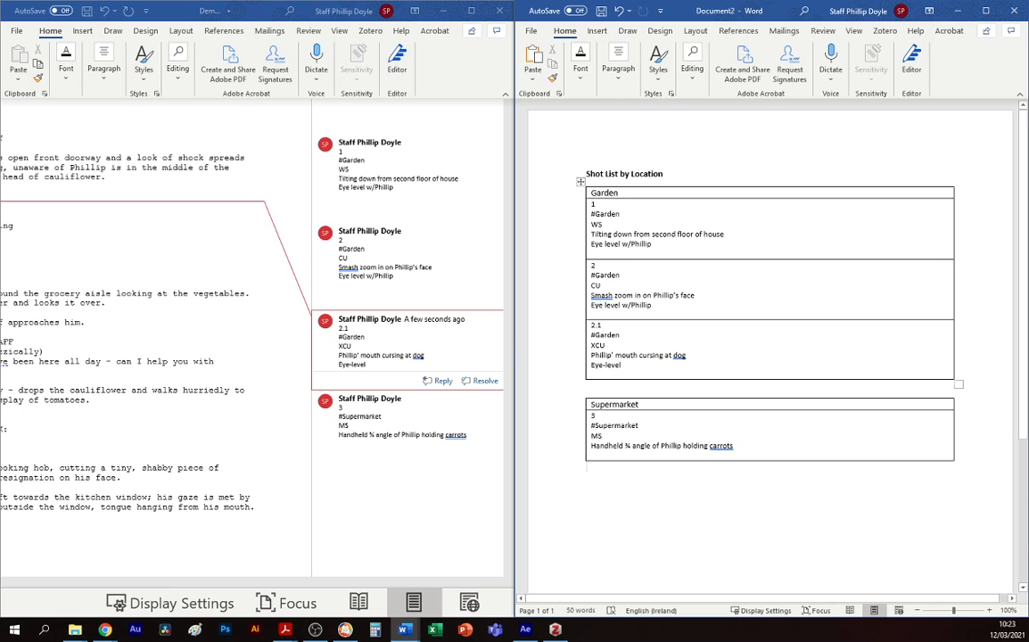
Step: Make the "Garden" and "Supermarket" table headings bold
double_click(603, 192)
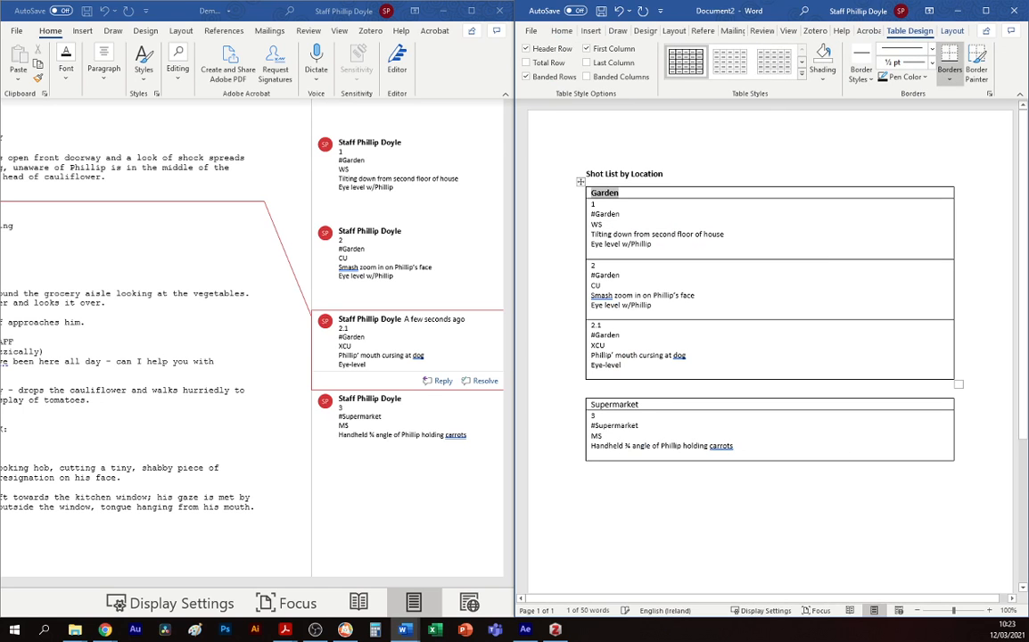
key(ctrl+b)
double_click(614, 404)
key(ctrl+b)
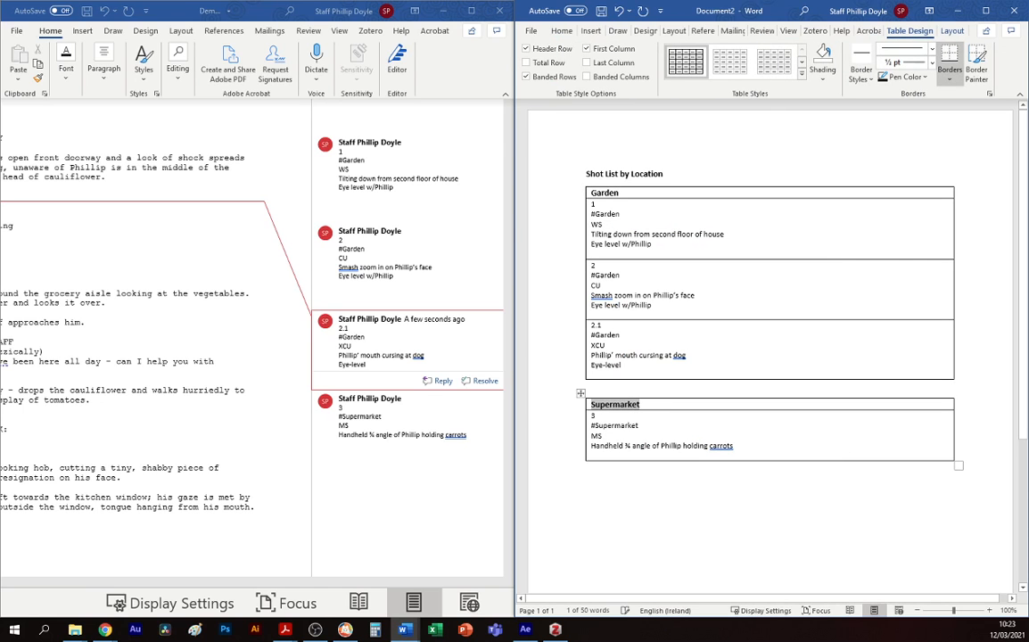
click(675, 234)
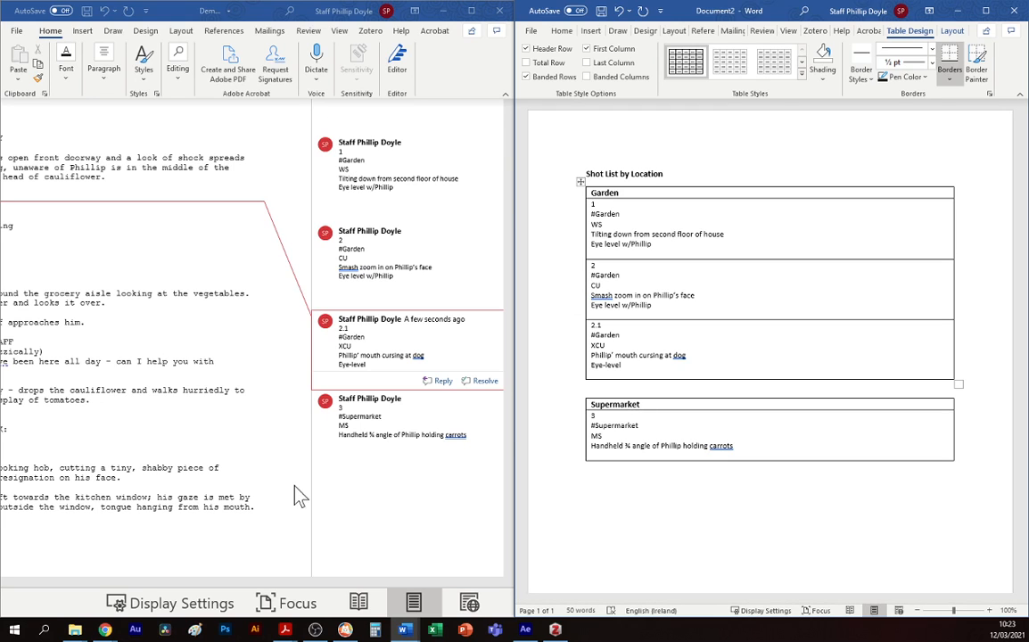
click(447, 520)
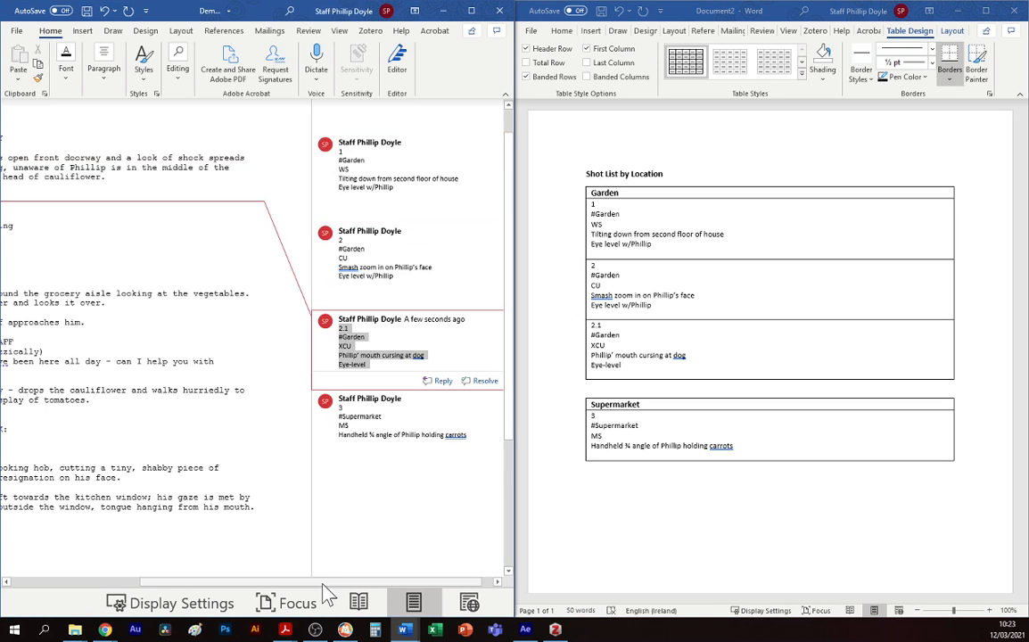
scroll(314, 581, left, 3)
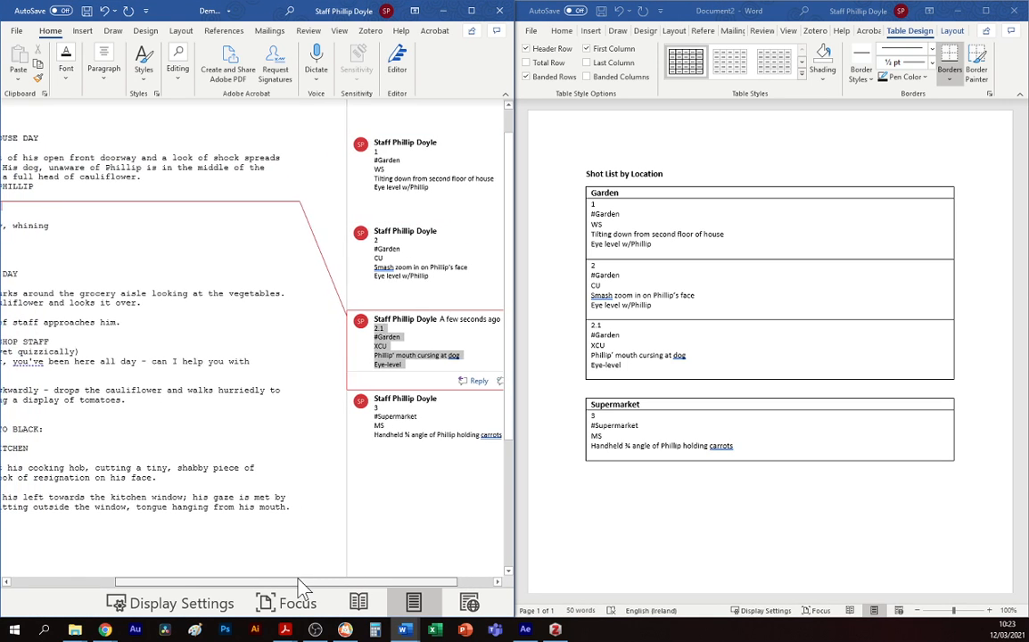
scroll(314, 573, right, 3)
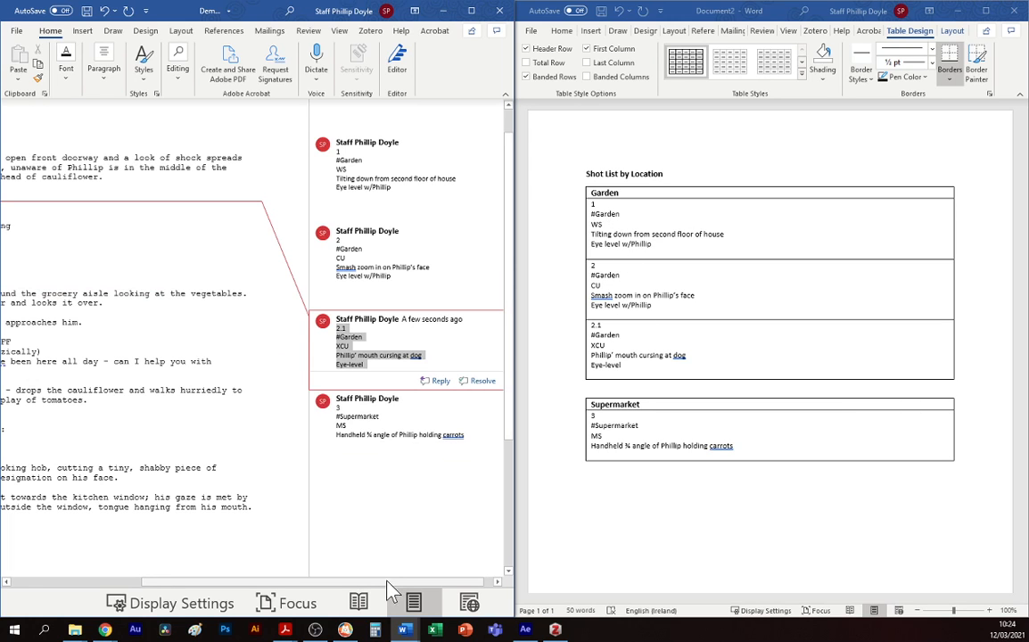
drag(391, 584, 269, 602)
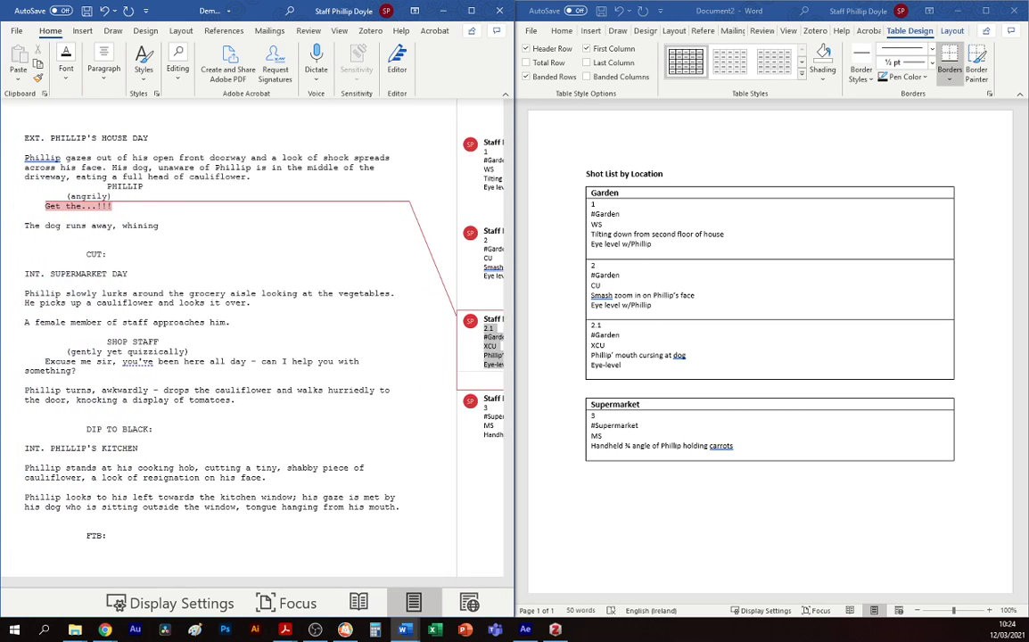